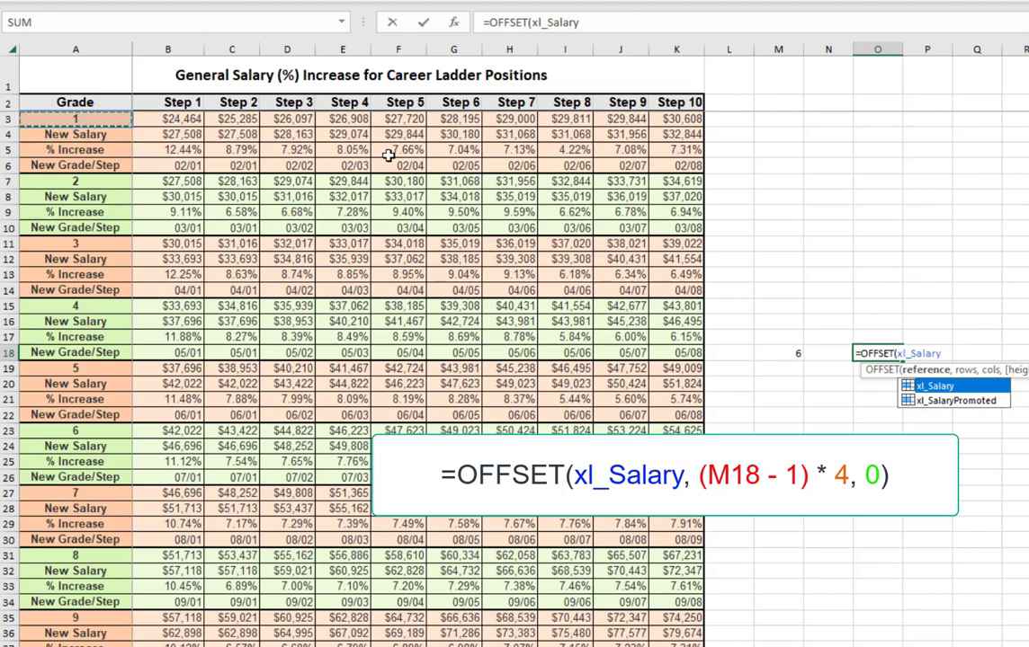
- Complete the formula in O18 as =OFFSET(xl_Salary,(M18-1) * 4, 0)
{"action": "type", "text": ",(M18"}
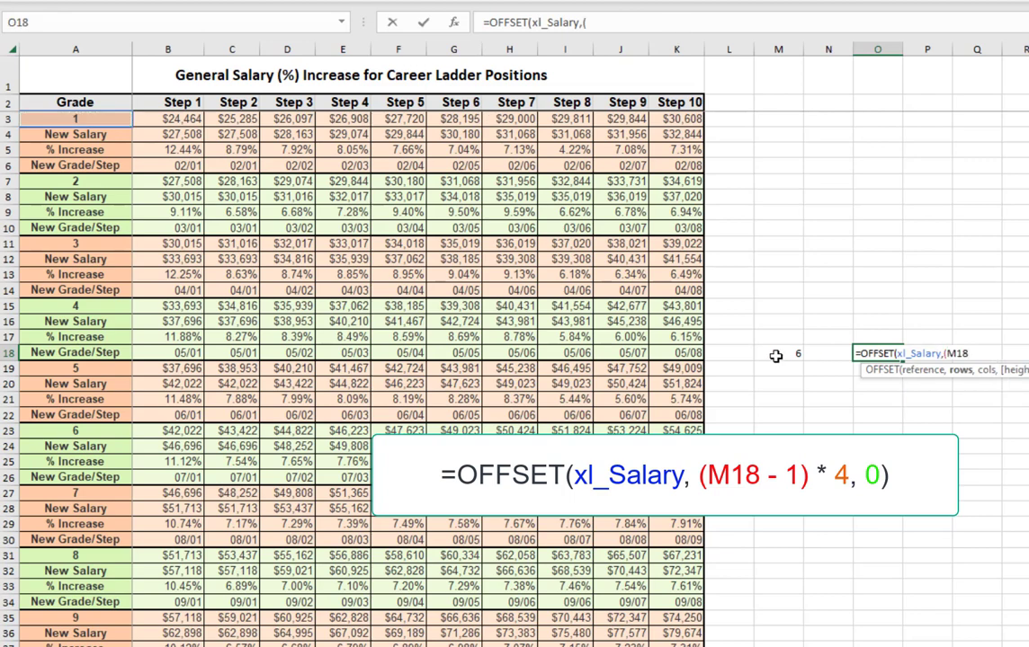
{"action": "left_click", "coordinate": [775, 356]}
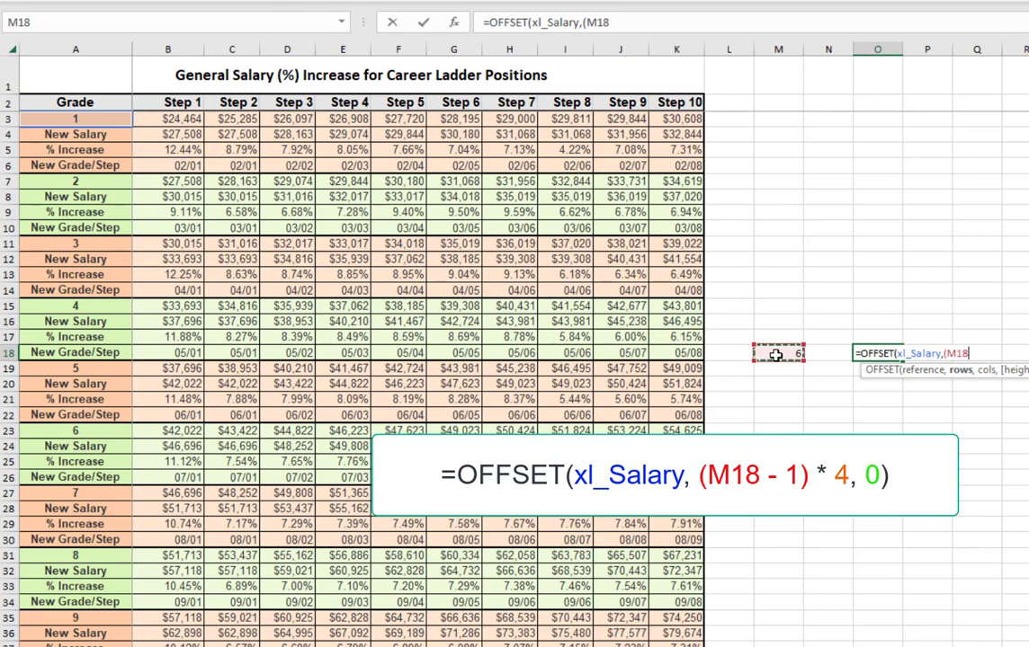
{"action": "type", "text": "-"}
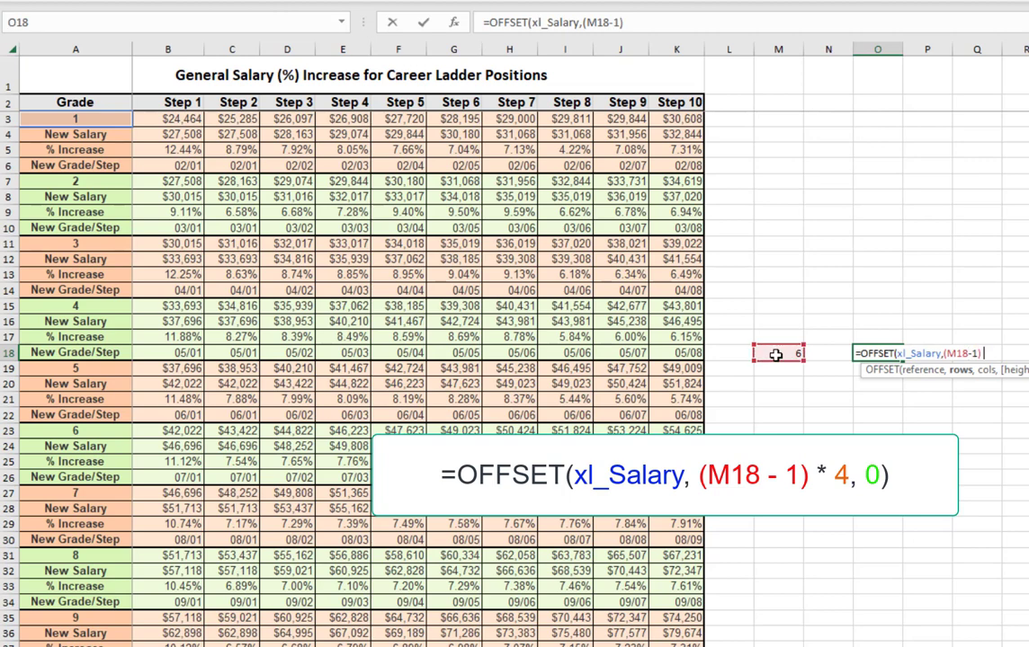
{"action": "type", "text": "1) * 4, 0"}
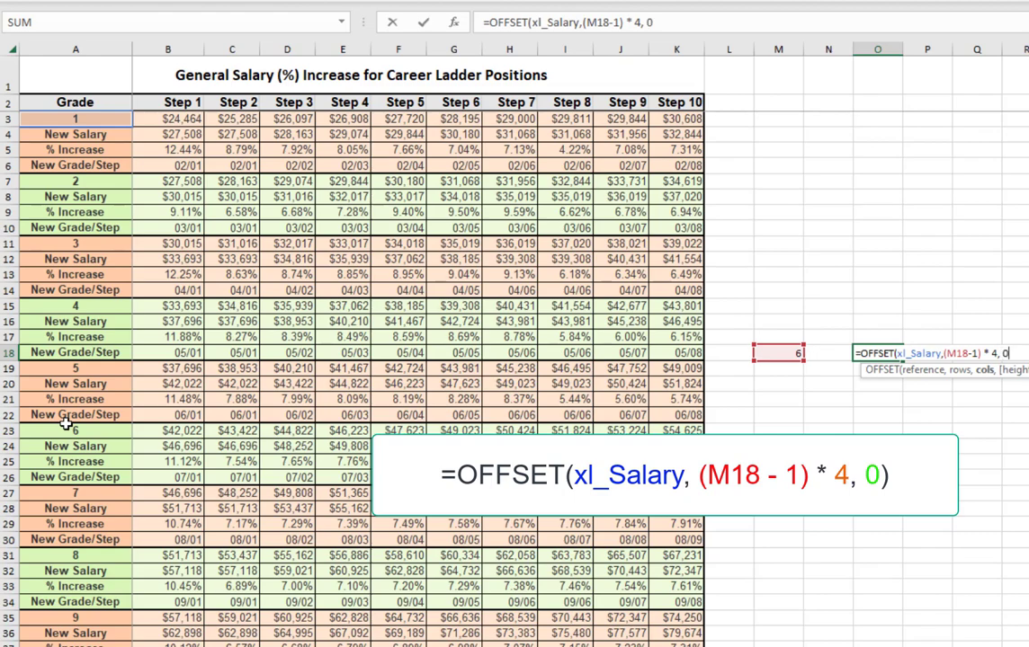
{"action": "type", "text": ")"}
{"action": "key", "text": "Return"}
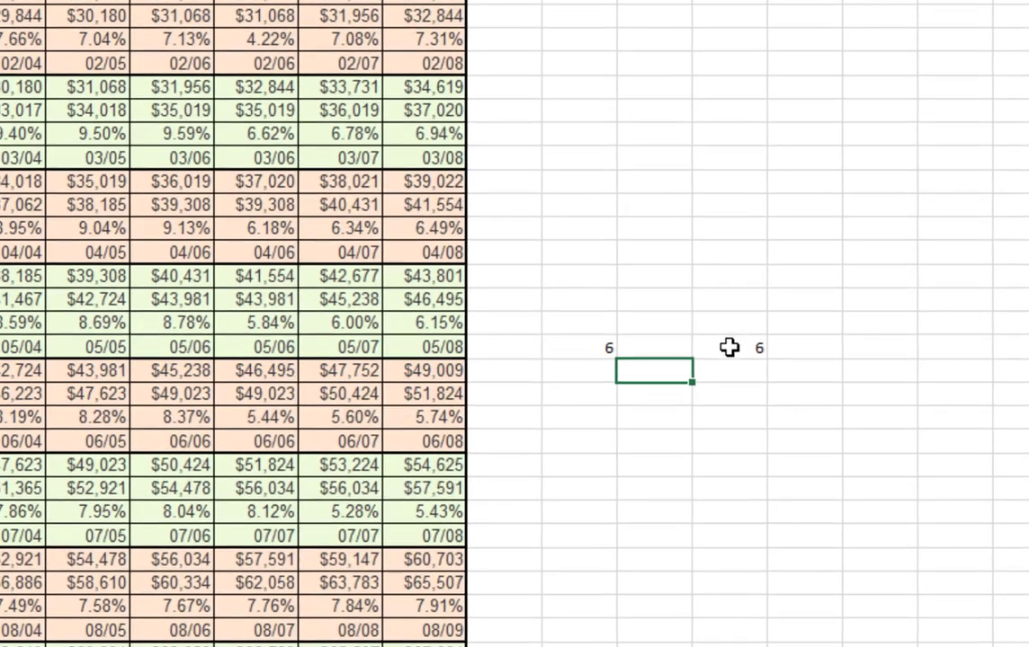
- Test the formula by setting the grade in M18 to 5, and set it back to 6
{"action": "left_click", "coordinate": [729, 349]}
{"action": "left_click", "coordinate": [608, 347]}
{"action": "type", "text": "5"}
{"action": "key", "text": "Return"}
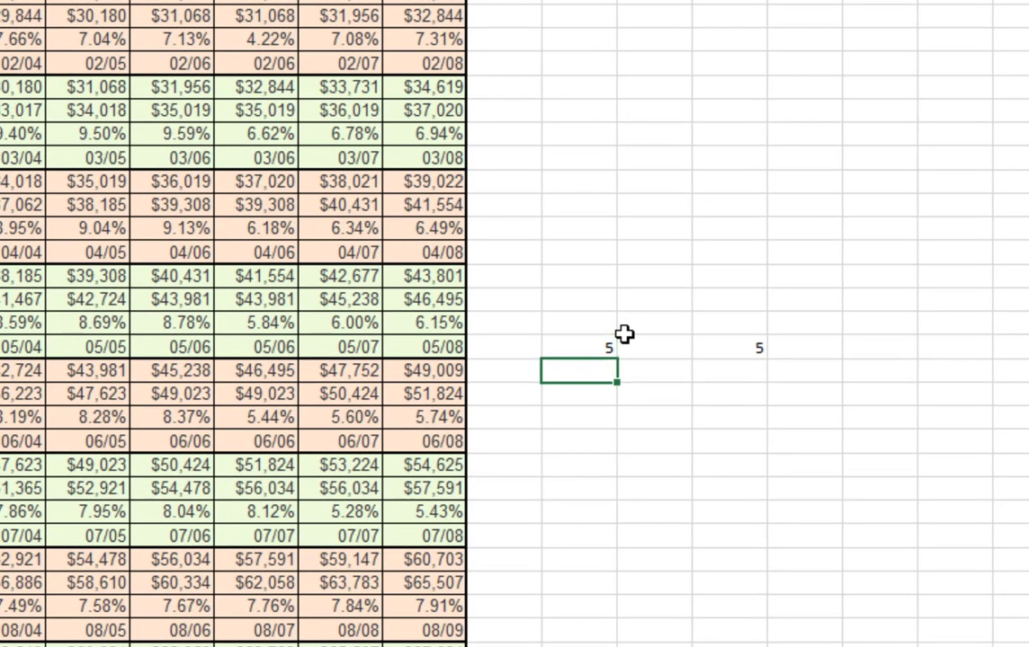
{"action": "key", "text": "Up"}
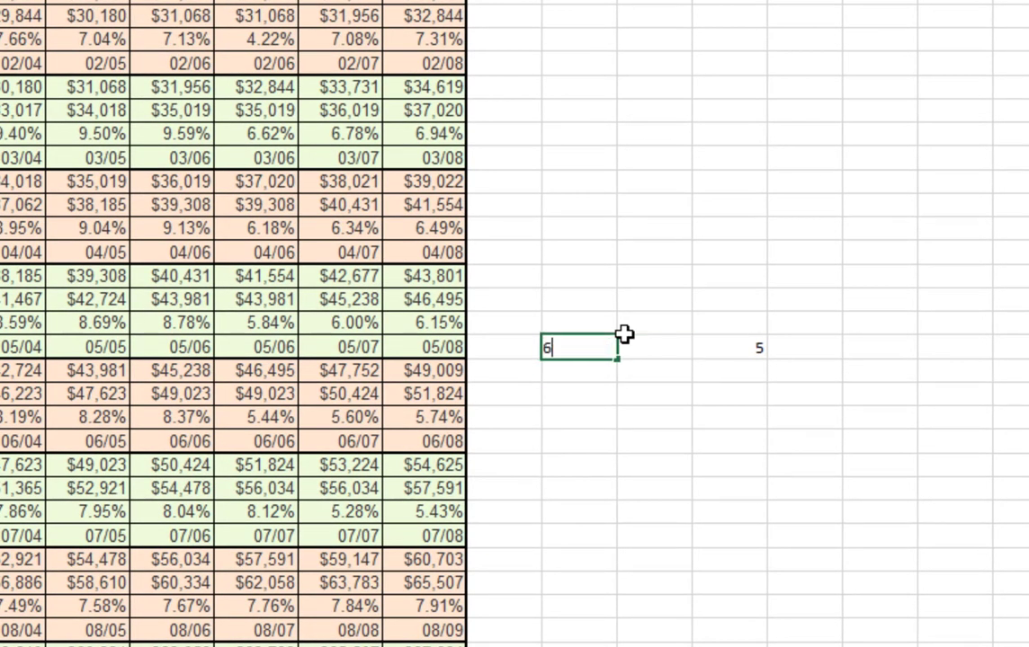
{"action": "key", "text": "Return"}
- Enter 2 as the step number in N18
{"action": "key", "text": "Up"}
{"action": "key", "text": "Right"}
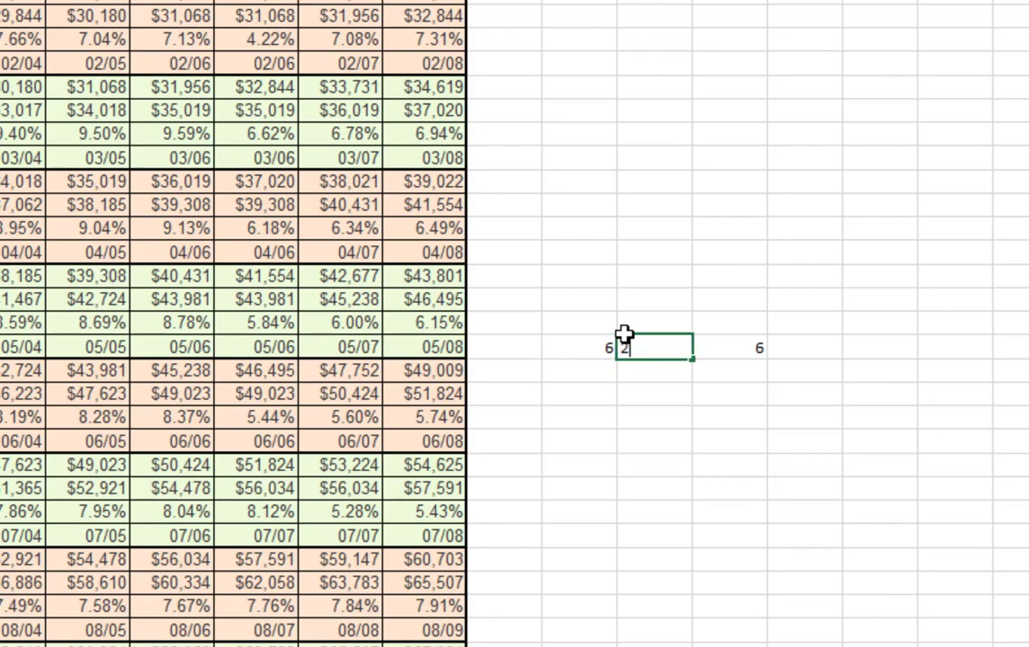
{"action": "key", "text": "Return"}
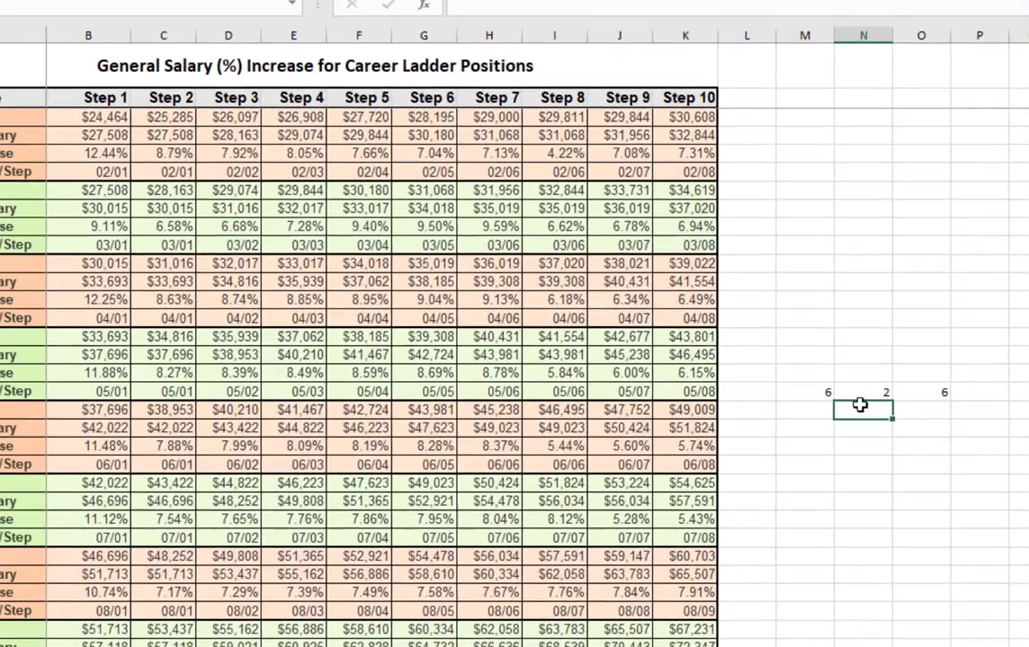
- Replace the fixed column offset in O18's formula with N18 and check the result against grade 6, step 2 in the table
{"action": "key", "text": "Right"}
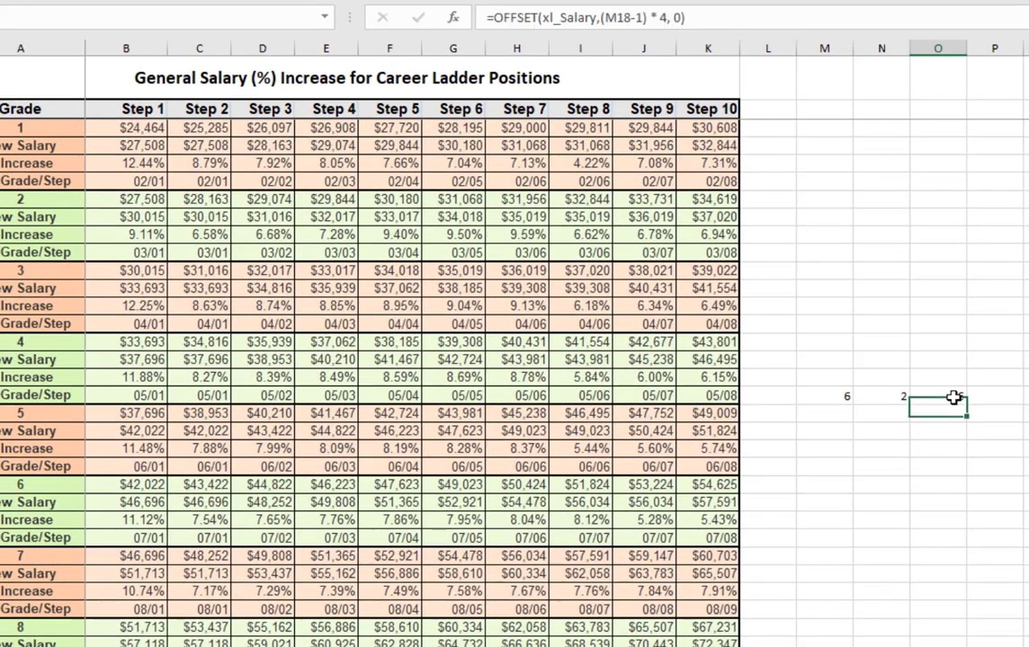
{"action": "left_click", "coordinate": [953, 397]}
{"action": "double_click", "coordinate": [675, 17]}
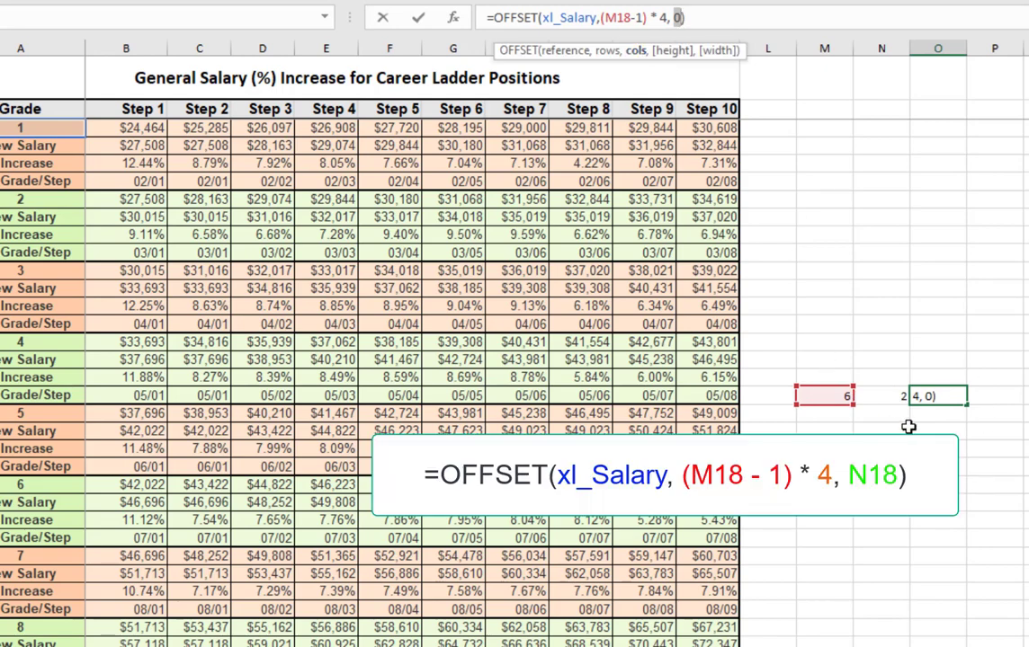
{"action": "left_click", "coordinate": [892, 398]}
{"action": "key", "text": "ctrl+Return"}
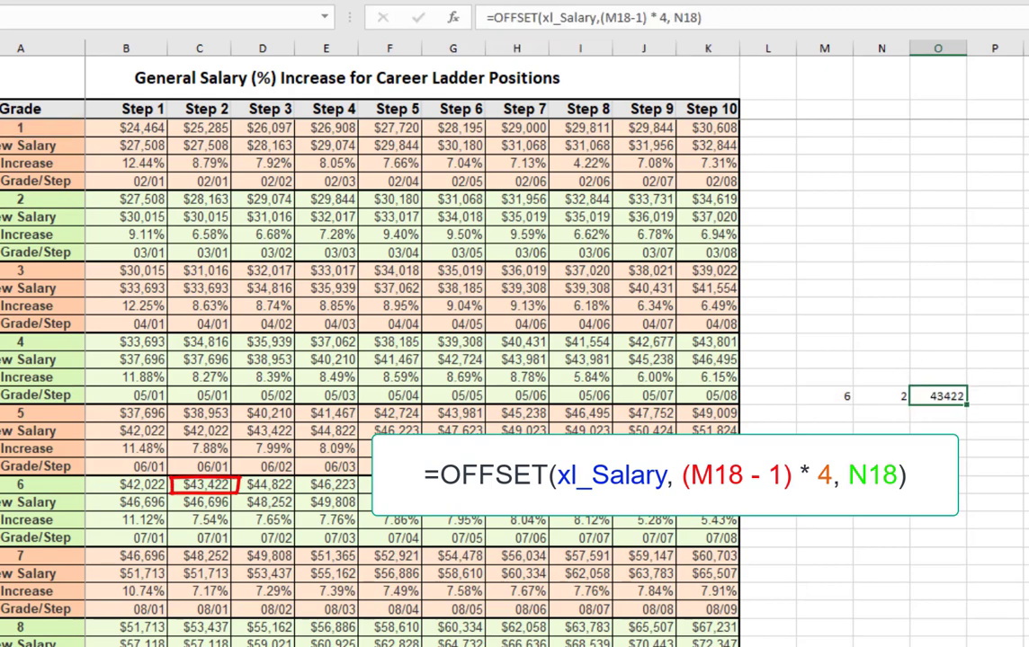
{"action": "left_click", "coordinate": [826, 396]}
{"action": "left_click", "coordinate": [892, 398]}
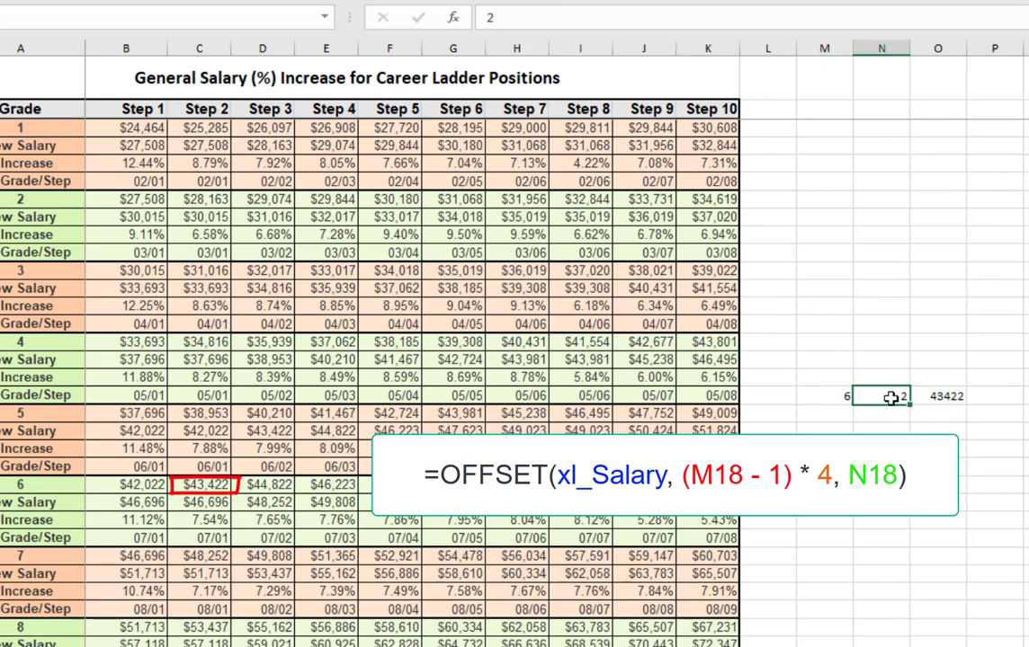
{"action": "left_click", "coordinate": [199, 485]}
- Copy O18's formula into cell I1 of the employee sheet and store it as plain text with a leading apostrophe
{"action": "left_click", "coordinate": [937, 396]}
{"action": "left_click_drag", "start_coordinate": [734, 18], "coordinate": [368, 24]}
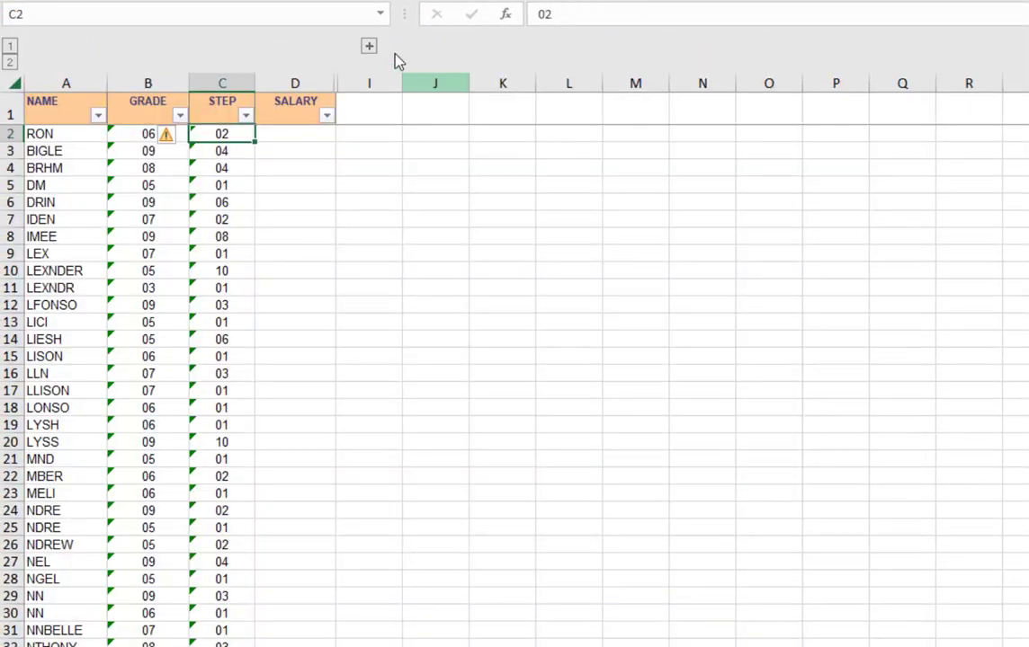
{"action": "left_click", "coordinate": [369, 106]}
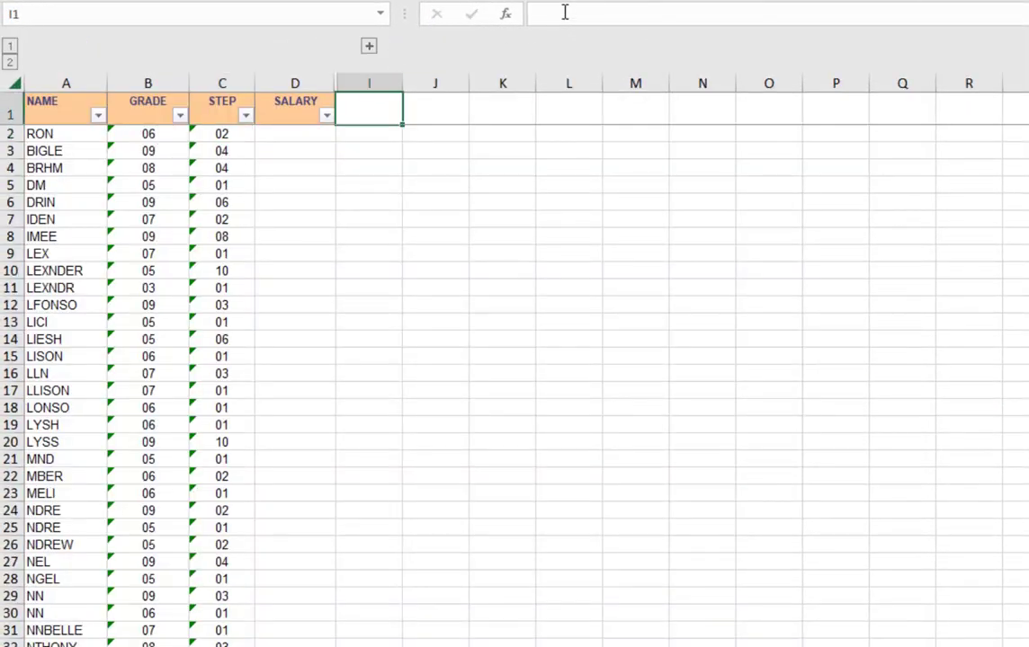
{"action": "left_click", "coordinate": [566, 13]}
{"action": "key", "text": "ctrl+v"}
{"action": "key", "text": "Return"}
{"action": "key", "text": "Up"}
{"action": "left_click", "coordinate": [539, 14]}
{"action": "type", "text": "'"}
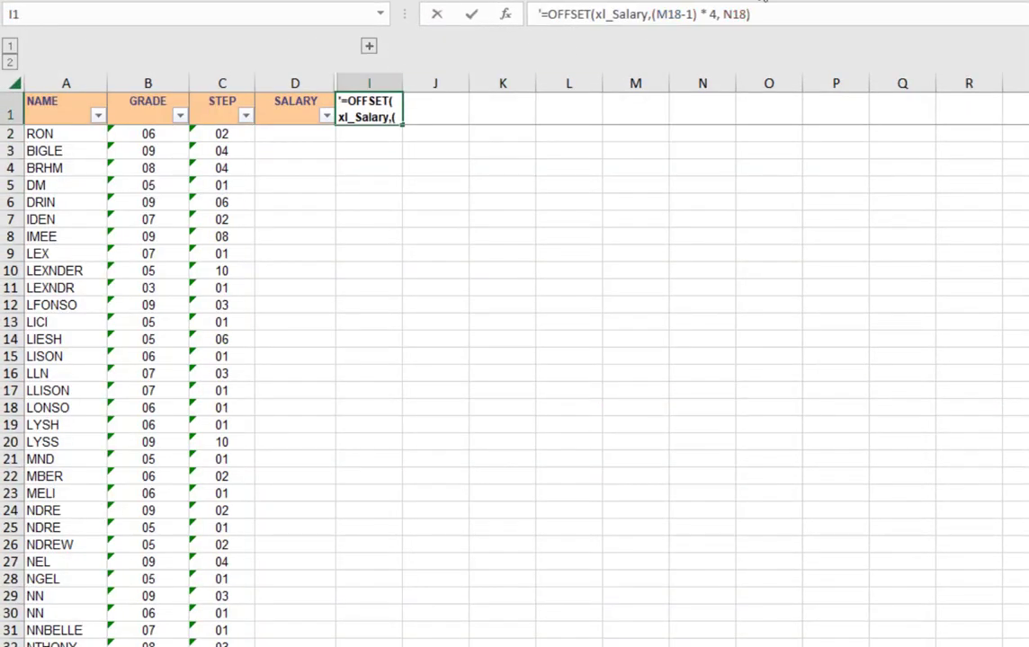
{"action": "key", "text": "Return"}
- Enter the salary formula =OFFSET(xl_Salary,(B2-1)*4,C2) in D2, using the row's grade and step
{"action": "left_click", "coordinate": [274, 135]}
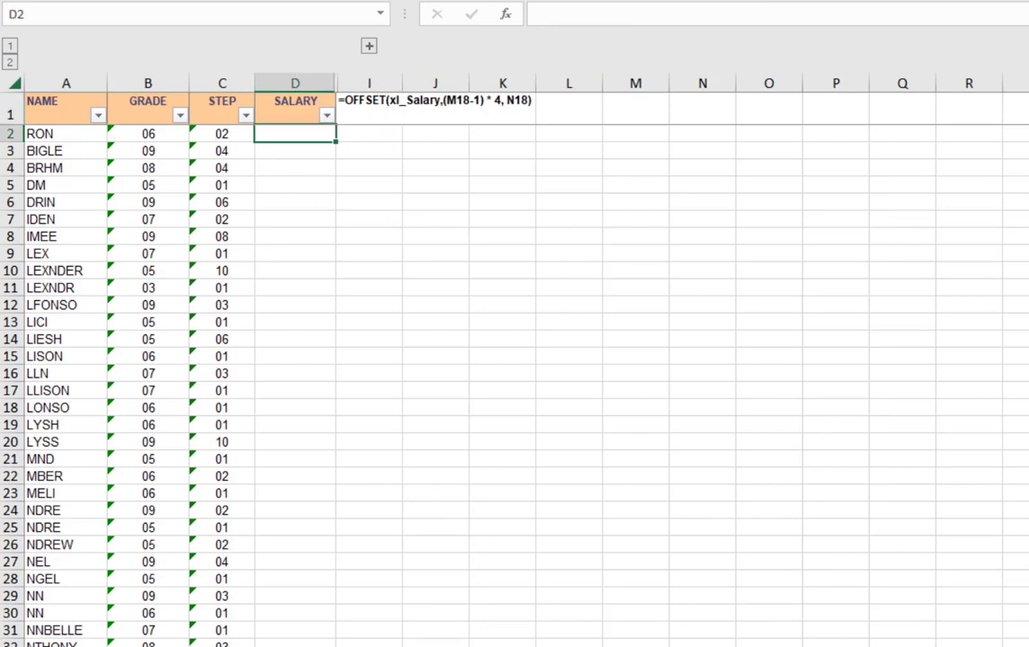
{"action": "type", "text": "=OFFSET("}
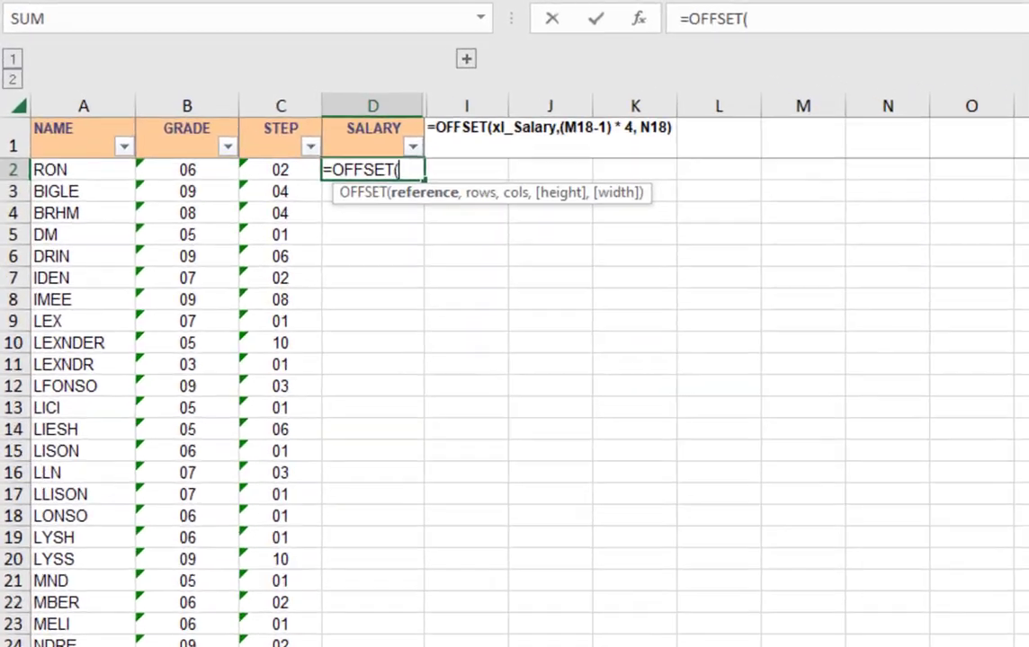
{"action": "type", "text": "xl_Salary,"}
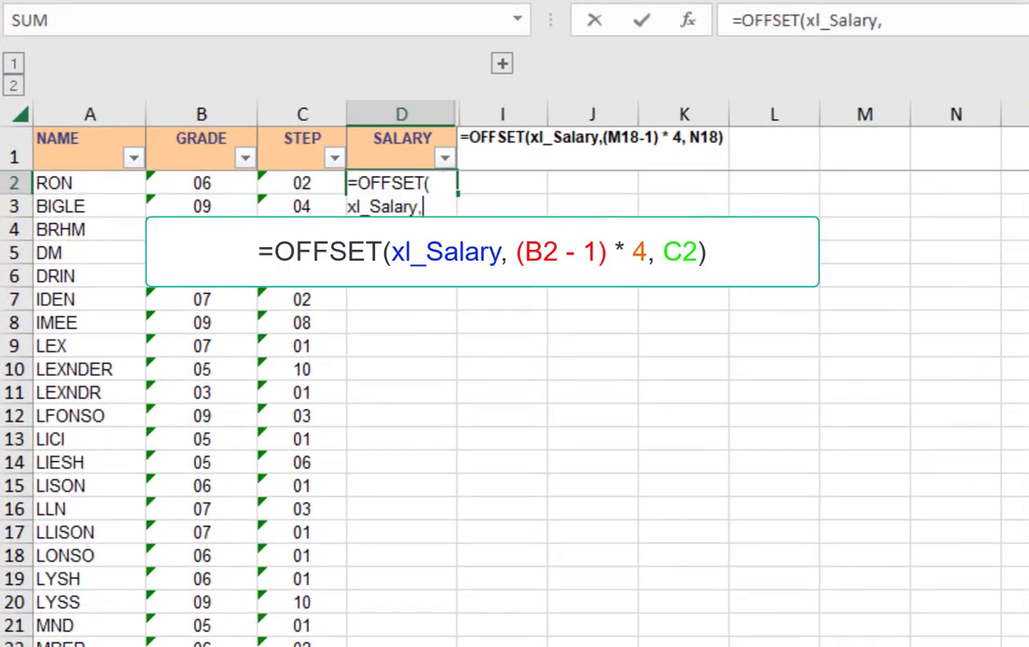
{"action": "type", "text": "("}
{"action": "left_click", "coordinate": [205, 185]}
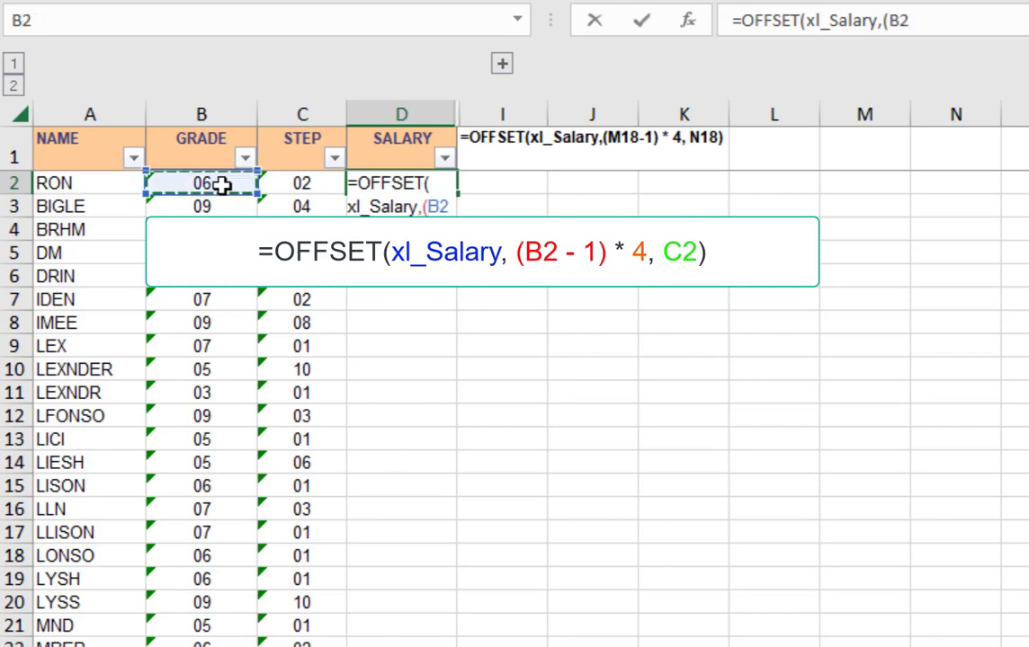
{"action": "type", "text": "-1) * 4,"}
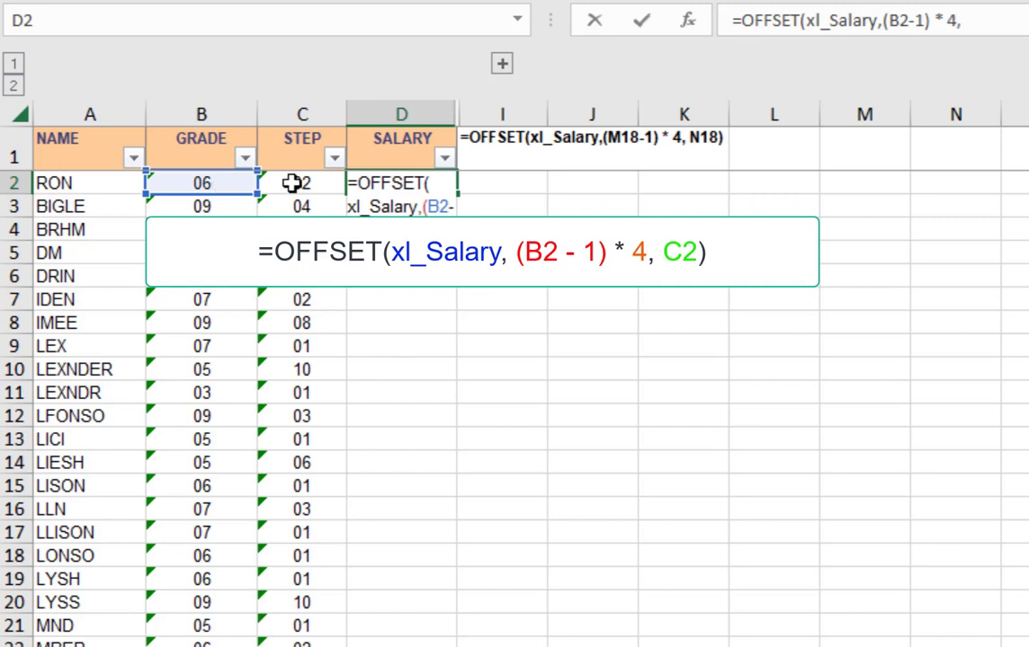
{"action": "left_click", "coordinate": [292, 184]}
{"action": "key", "text": "Return"}
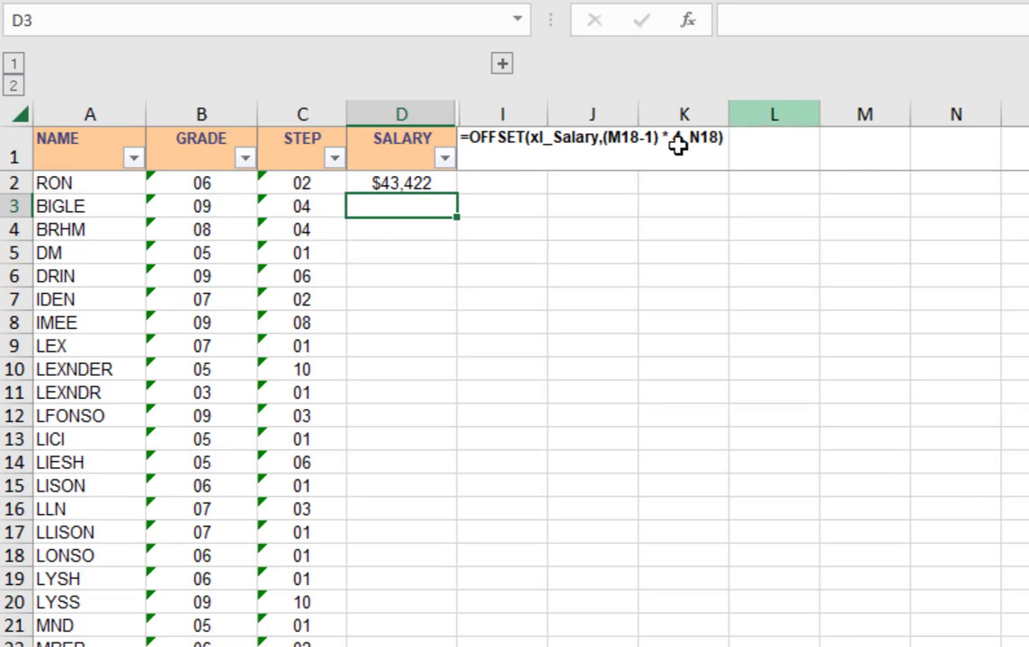
- Wrap the B2 and C2 references in D2's salary formula in the VALUE function
{"action": "key", "text": "Up"}
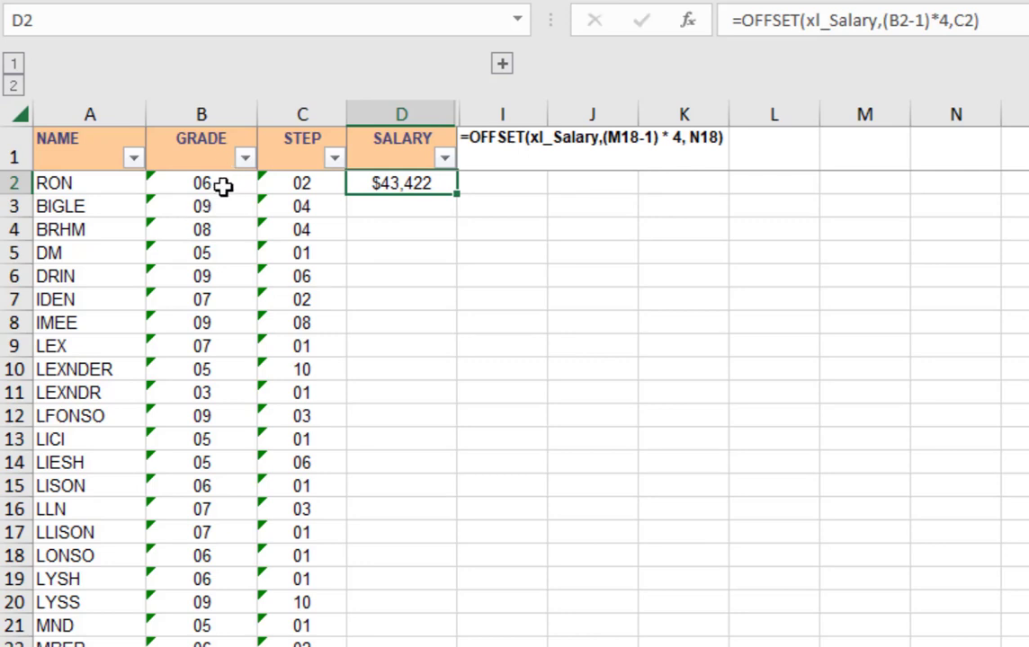
{"action": "left_click", "coordinate": [891, 22]}
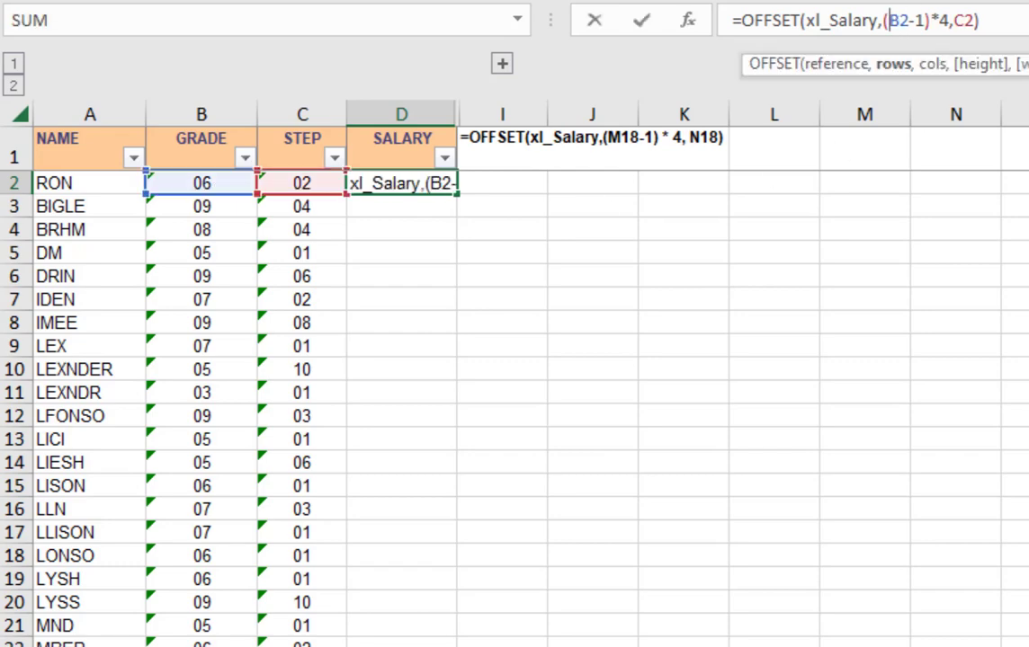
{"action": "type", "text": "Value(B2"}
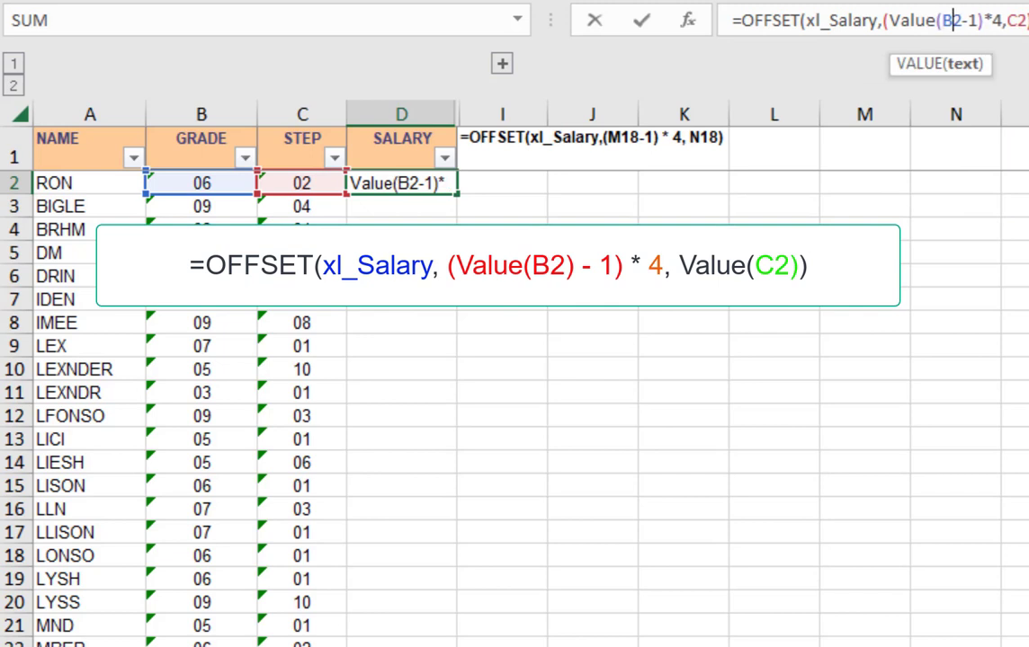
{"action": "type", "text": ")"}
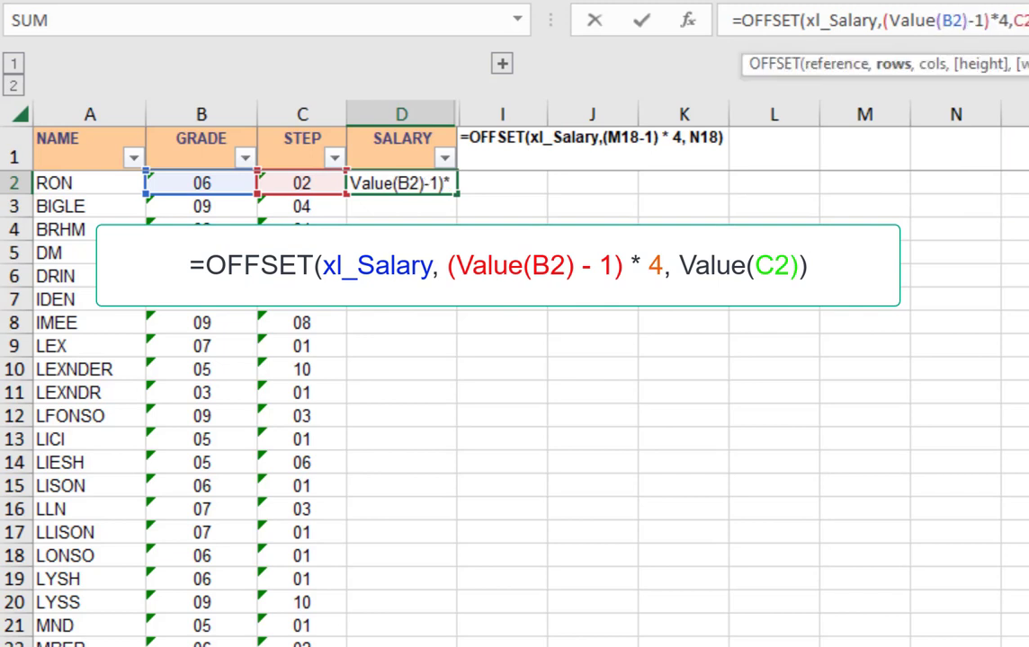
{"action": "key", "text": "End"}
{"action": "key", "text": "Return"}
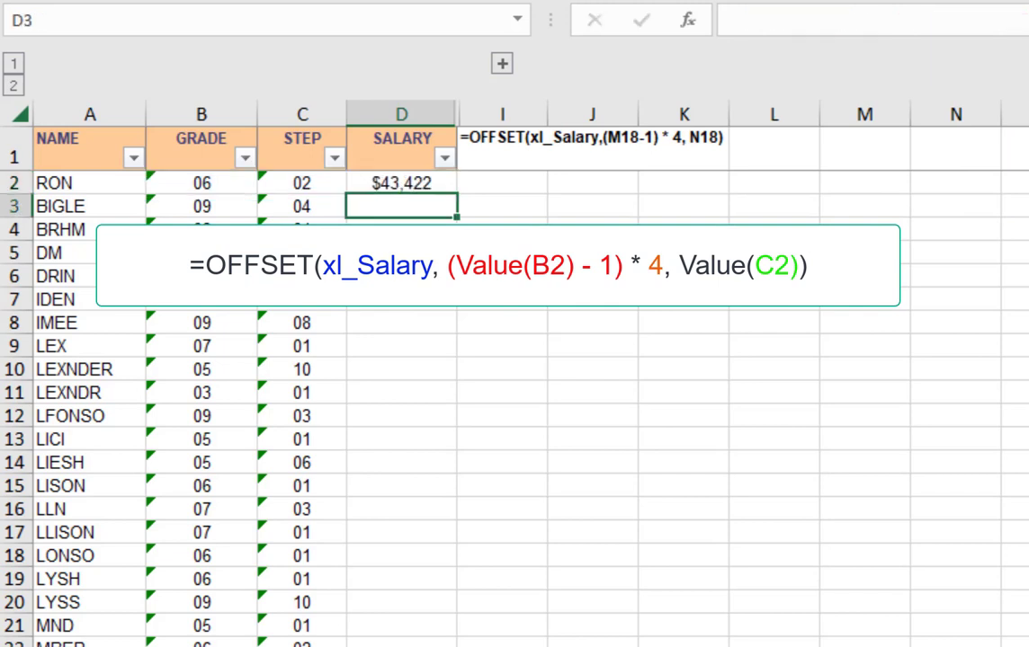
- Re-enter the step 02 in C2 as text with a leading apostrophe
{"action": "left_click", "coordinate": [266, 187]}
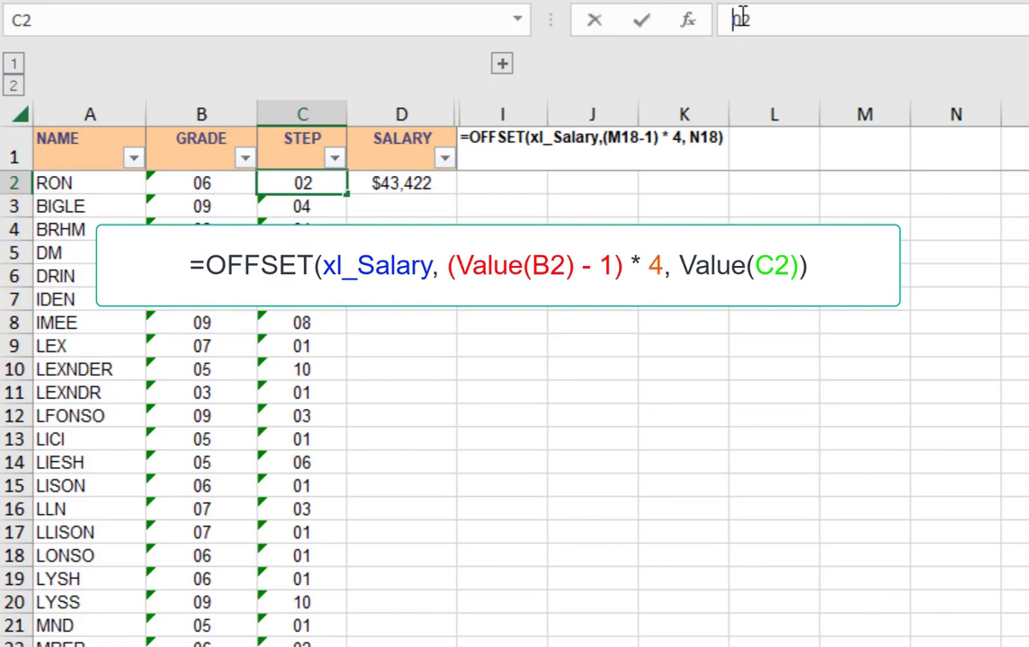
{"action": "type", "text": "'0"}
{"action": "key", "text": "Return"}
{"action": "left_click", "coordinate": [299, 178]}
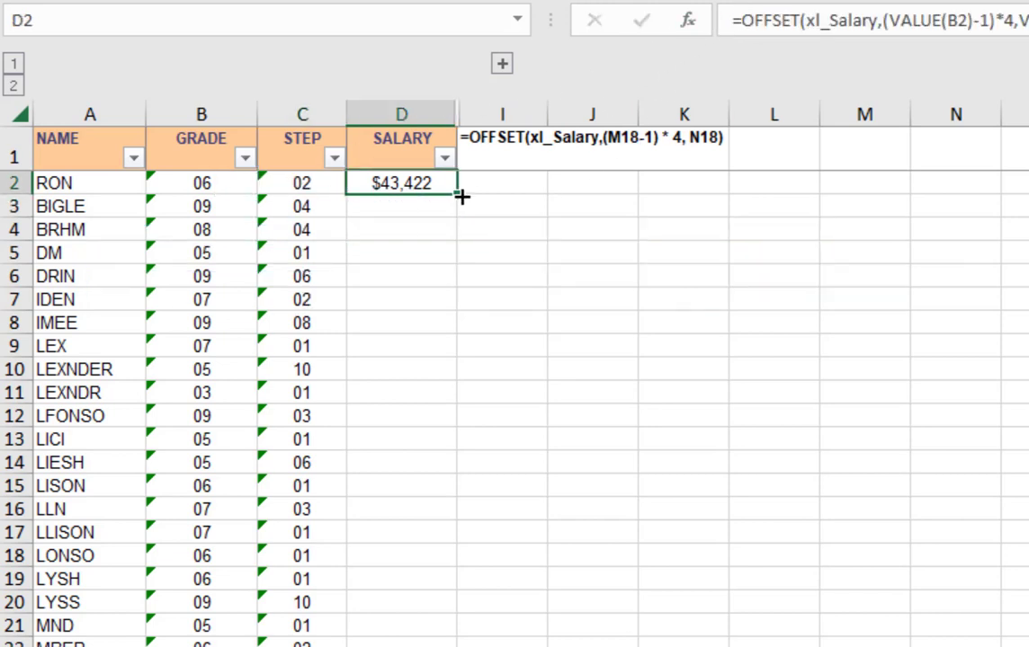
- Fill D2's formula down to D3 and check the result against grade 9, step 4 in the salary table
{"action": "left_click_drag", "start_coordinate": [457, 194], "coordinate": [458, 225]}
{"action": "left_click", "coordinate": [202, 207]}
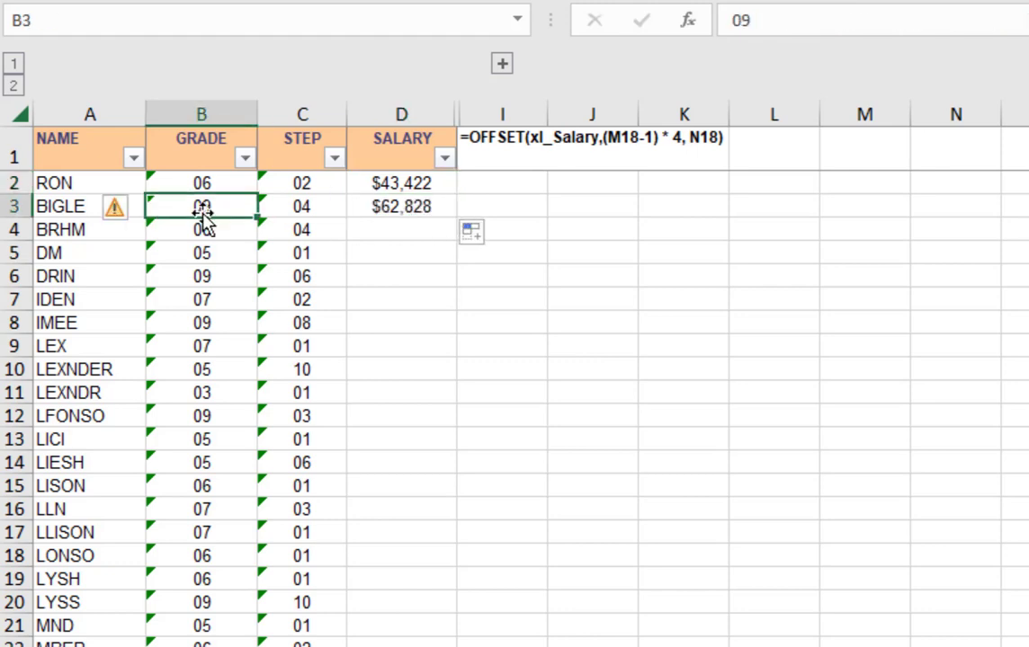
{"action": "key", "text": "Right"}
{"action": "left_click", "coordinate": [288, 606]}
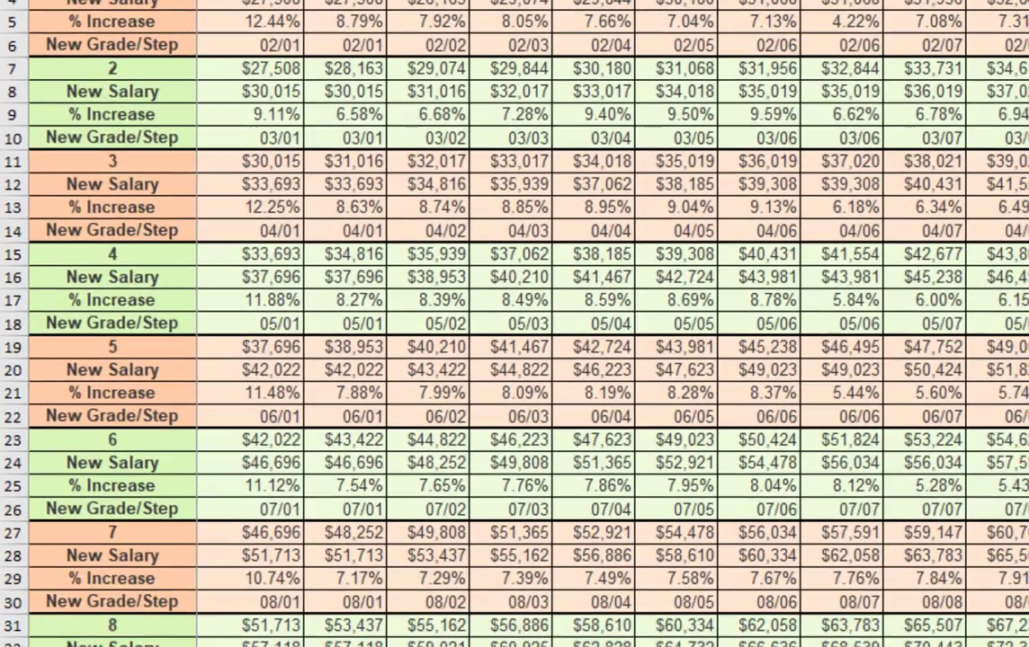
{"action": "left_click", "coordinate": [110, 454]}
{"action": "left_click", "coordinate": [503, 455]}
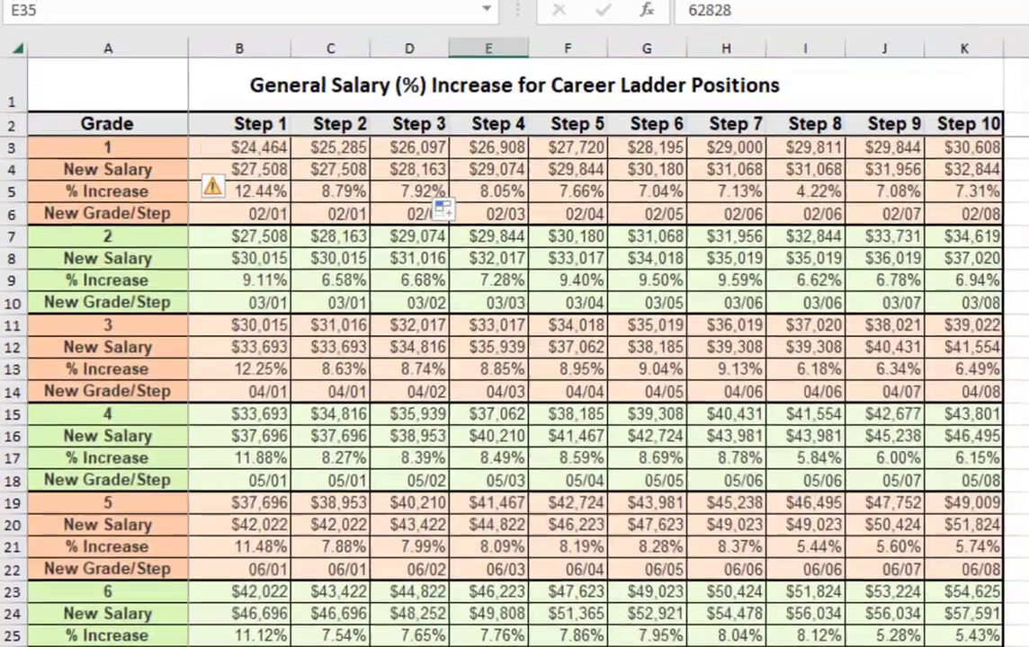
- Fill D3's salary formula down the rest of the employee sheet's SALARY column
{"action": "left_click", "coordinate": [417, 606]}
{"action": "left_click", "coordinate": [386, 196]}
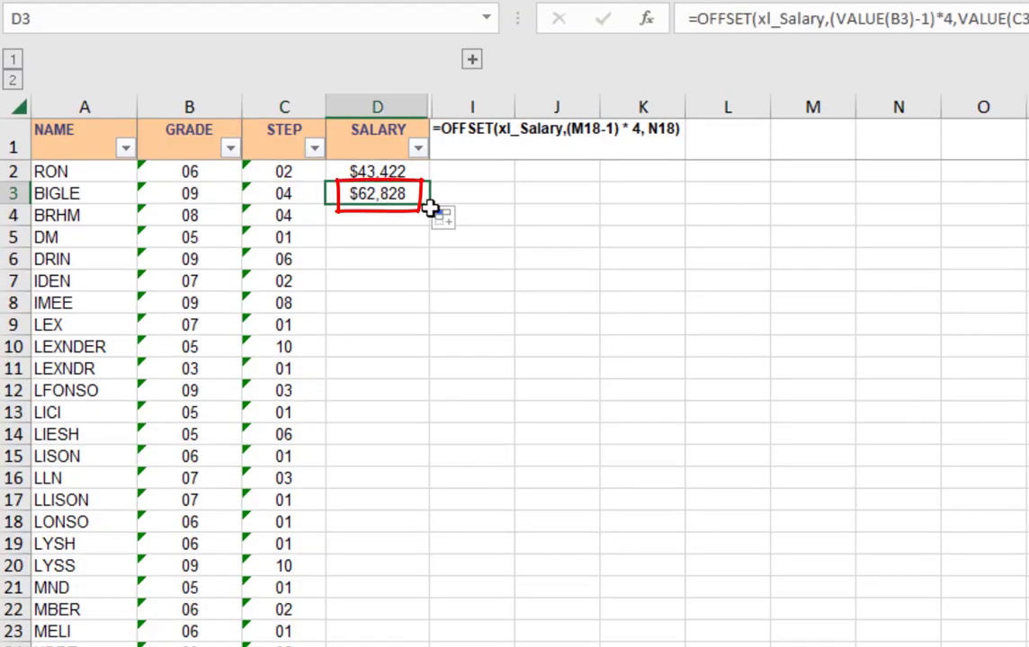
{"action": "double_click", "coordinate": [431, 207]}
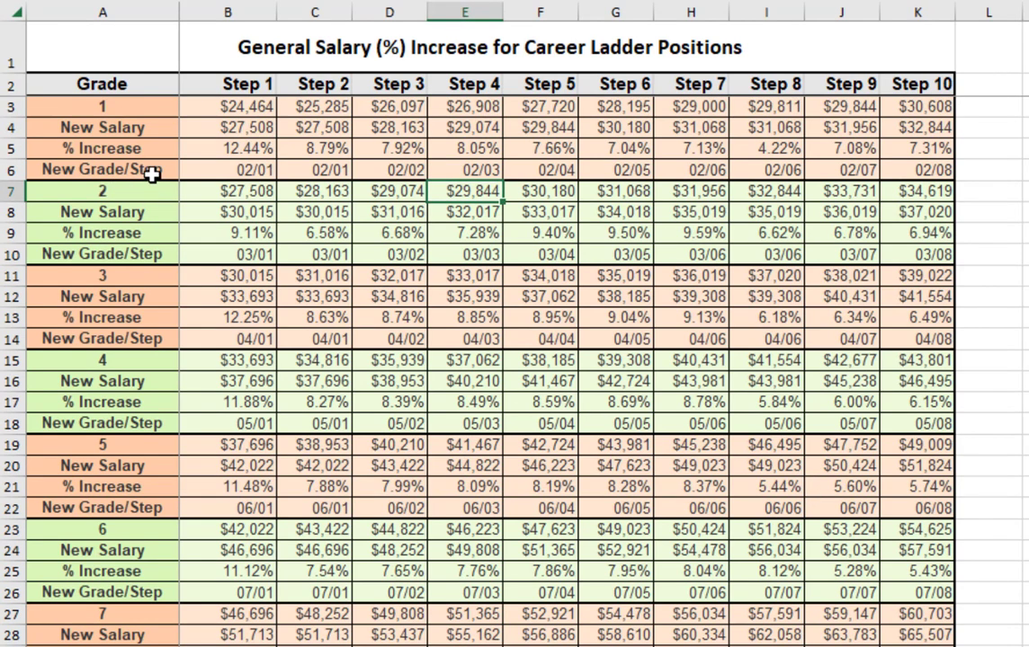
- Examine the promotion entries for grade 1 step 1 and grade 3 step 9, and the employee sheet's columns for promoted grade and step
{"action": "left_click", "coordinate": [257, 105]}
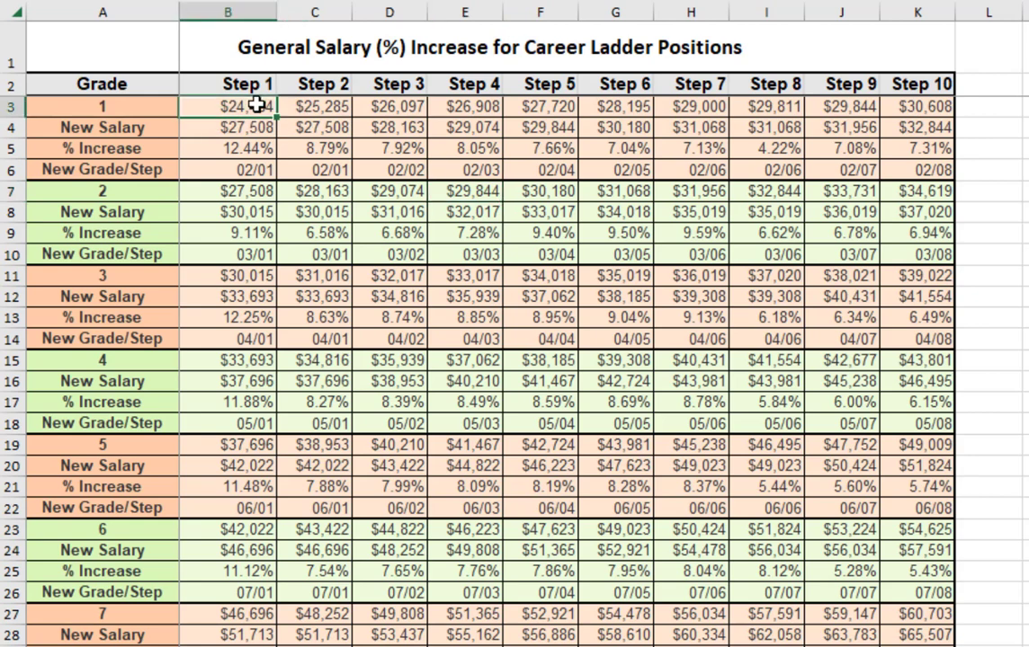
{"action": "left_click", "coordinate": [89, 167]}
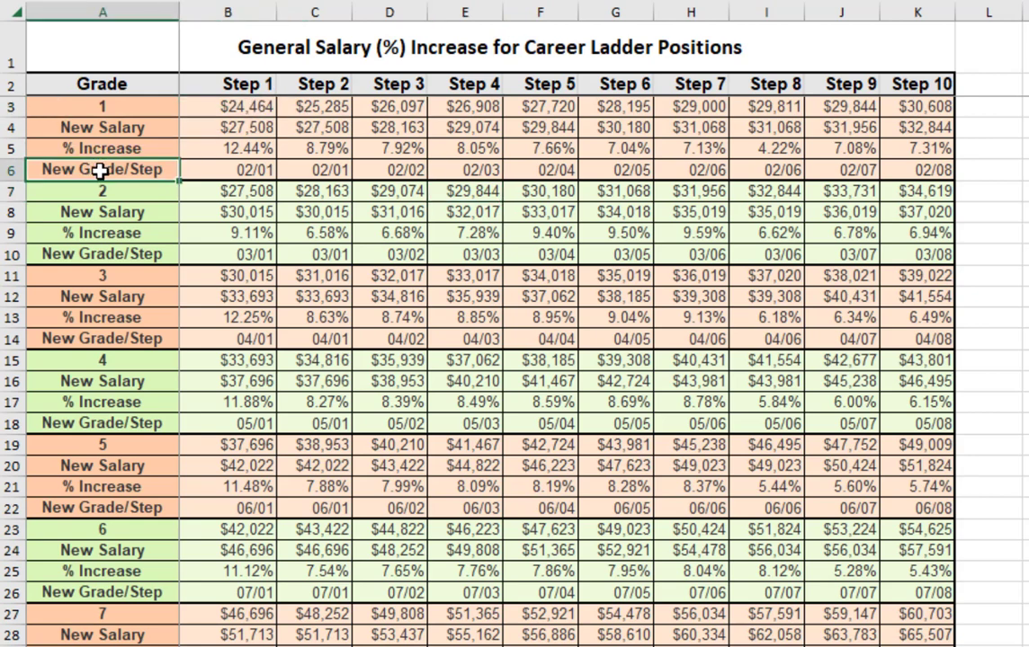
{"action": "left_click", "coordinate": [218, 167]}
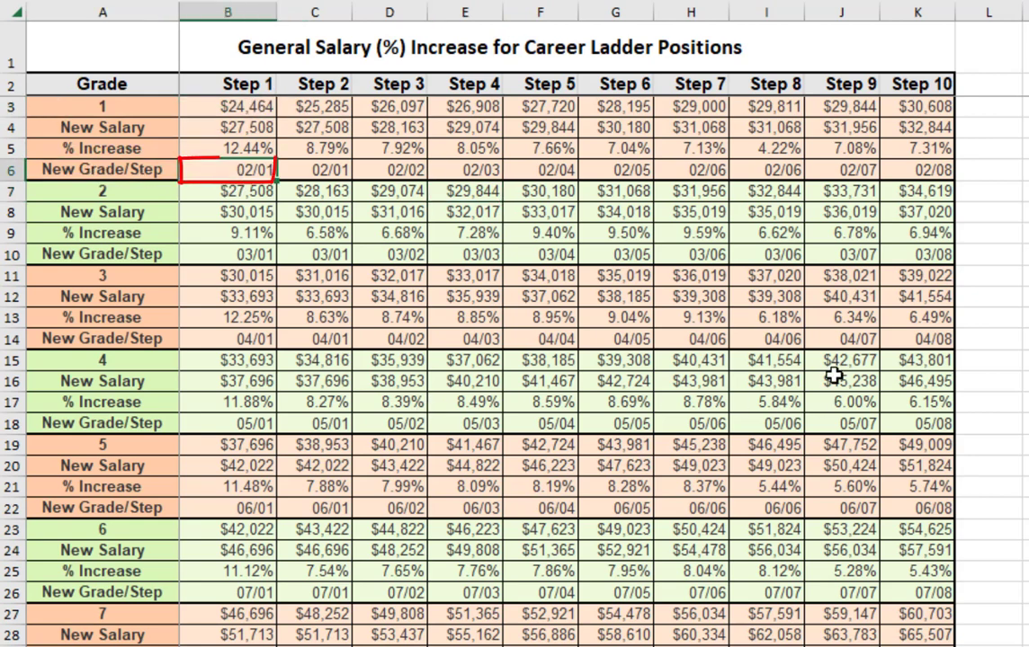
{"action": "left_click", "coordinate": [109, 277]}
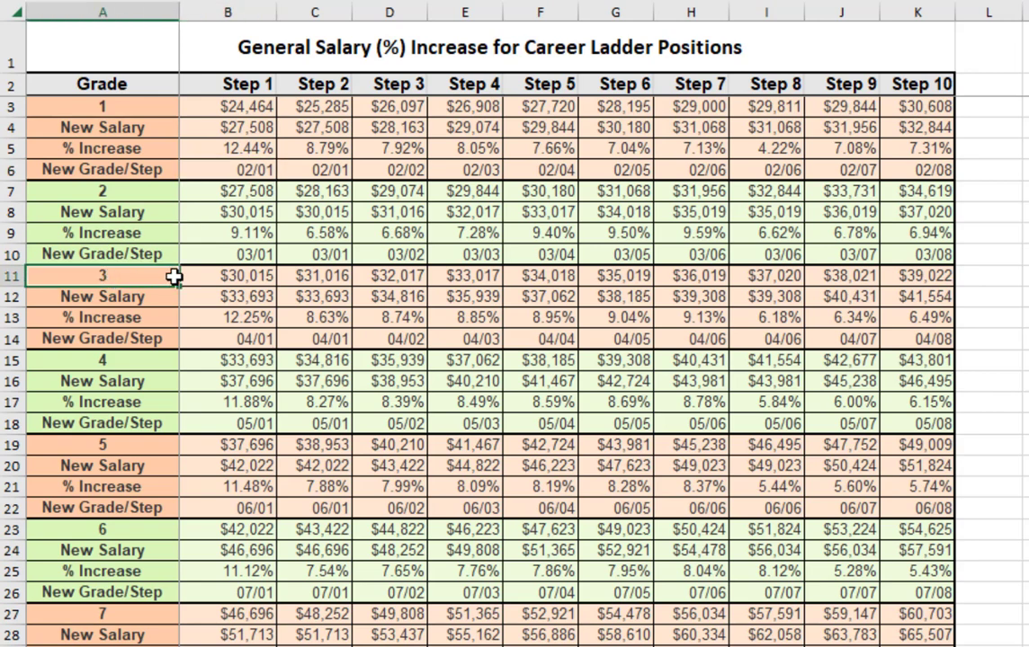
{"action": "left_click", "coordinate": [855, 280]}
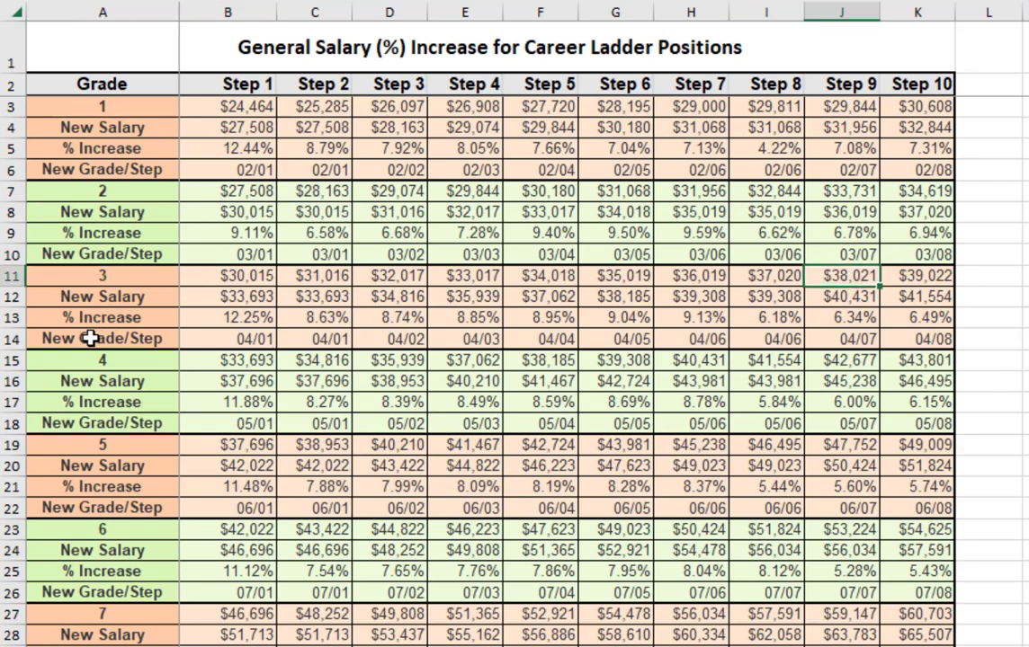
{"action": "left_click", "coordinate": [852, 339]}
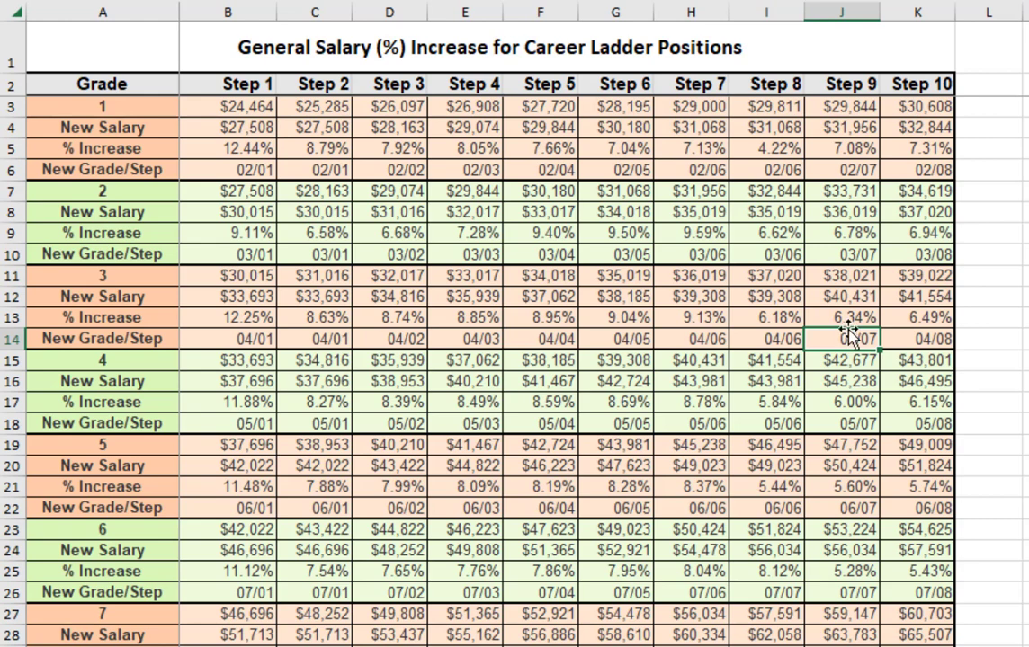
{"action": "key", "text": "Up"}
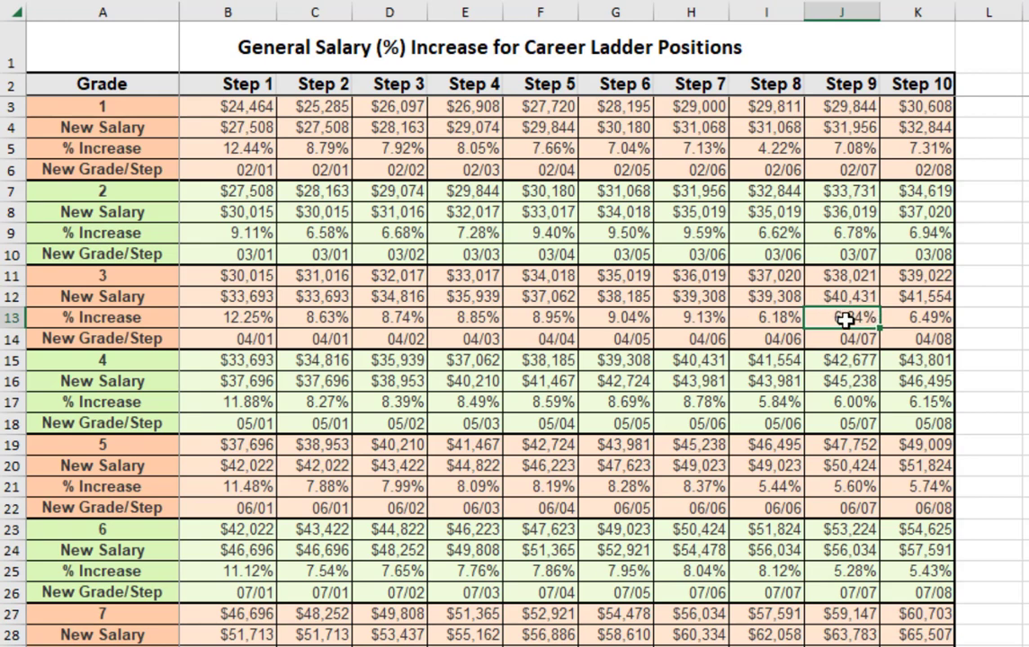
{"action": "key", "text": "Down"}
{"action": "key", "text": "ctrl+Page_Down"}
{"action": "left_click", "coordinate": [342, 143]}
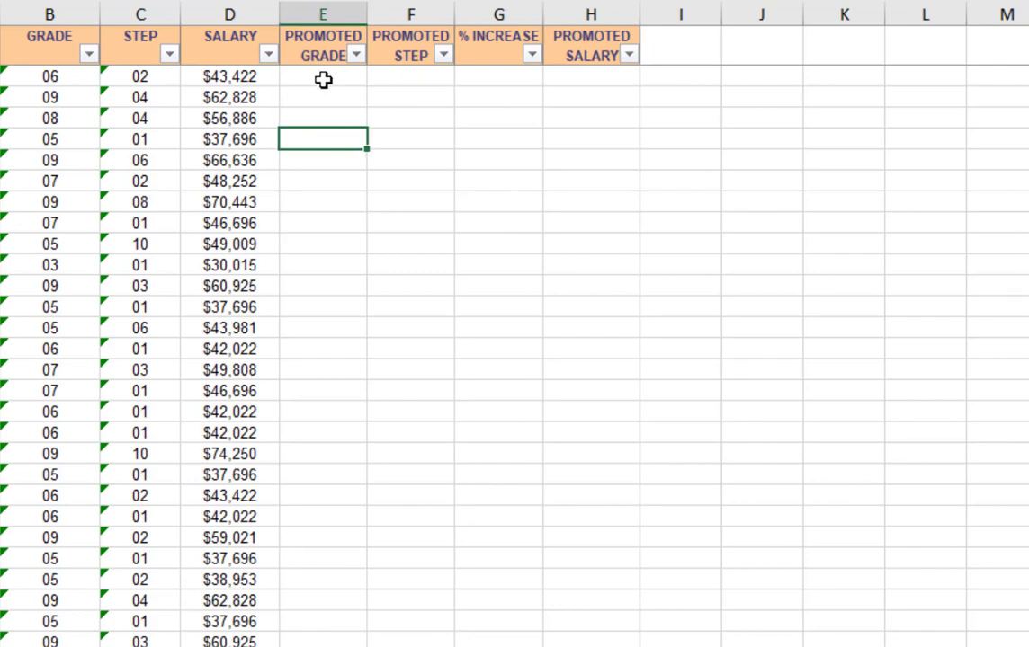
{"action": "left_click", "coordinate": [324, 79]}
{"action": "key", "text": "Right"}
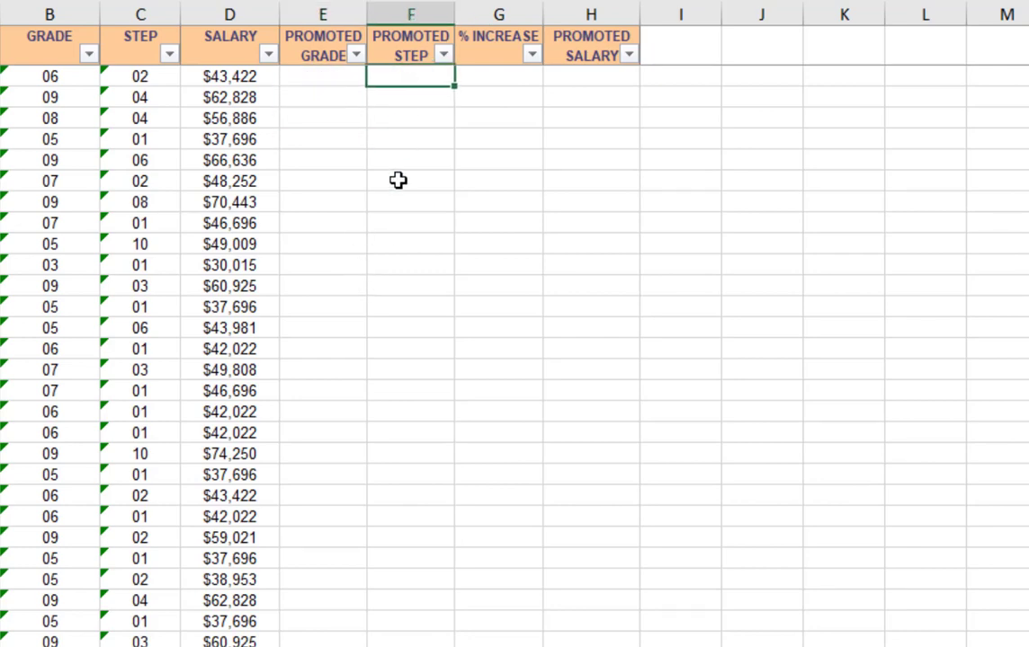
{"action": "left_click", "coordinate": [234, 77]}
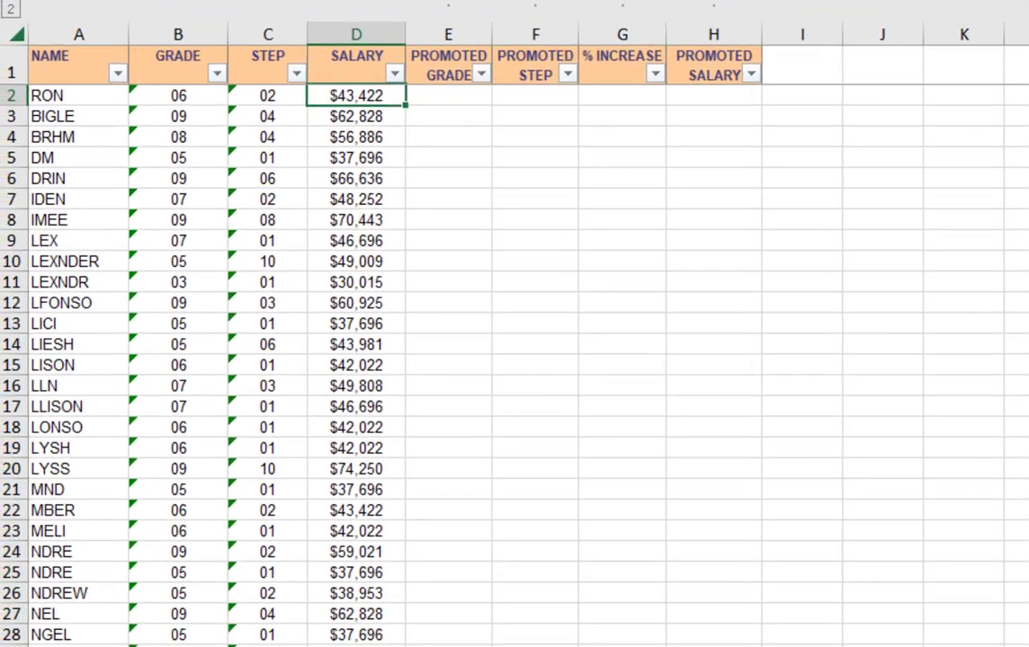
- Copy the cell name xl_GradeStepPromoted from grade 1's New Grade/Step label in the salary table
{"action": "key", "text": "ctrl+Page_Up"}
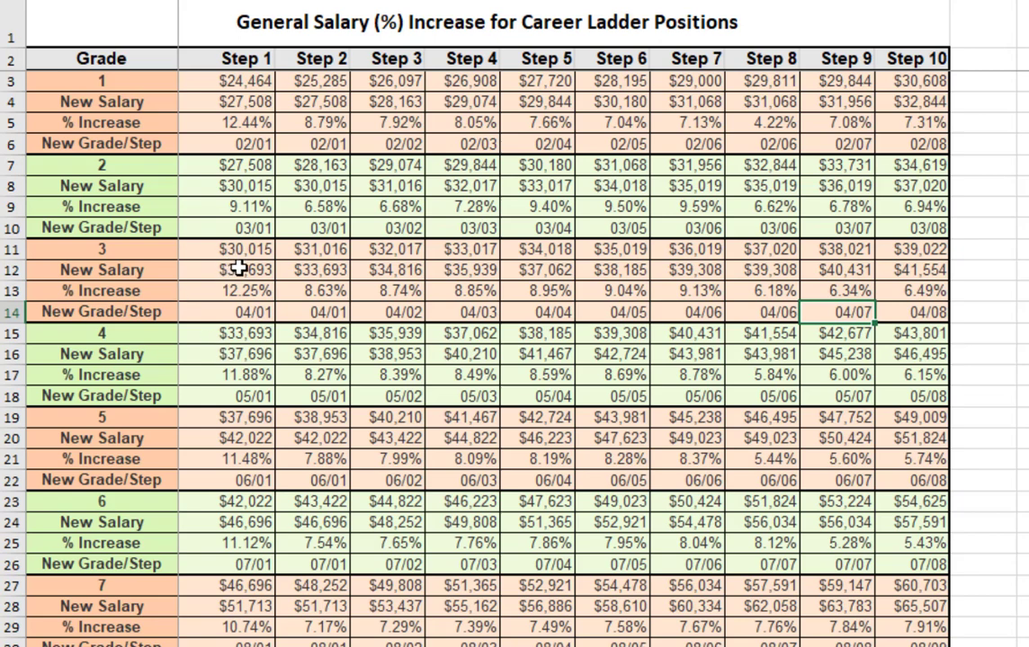
{"action": "left_click", "coordinate": [117, 143]}
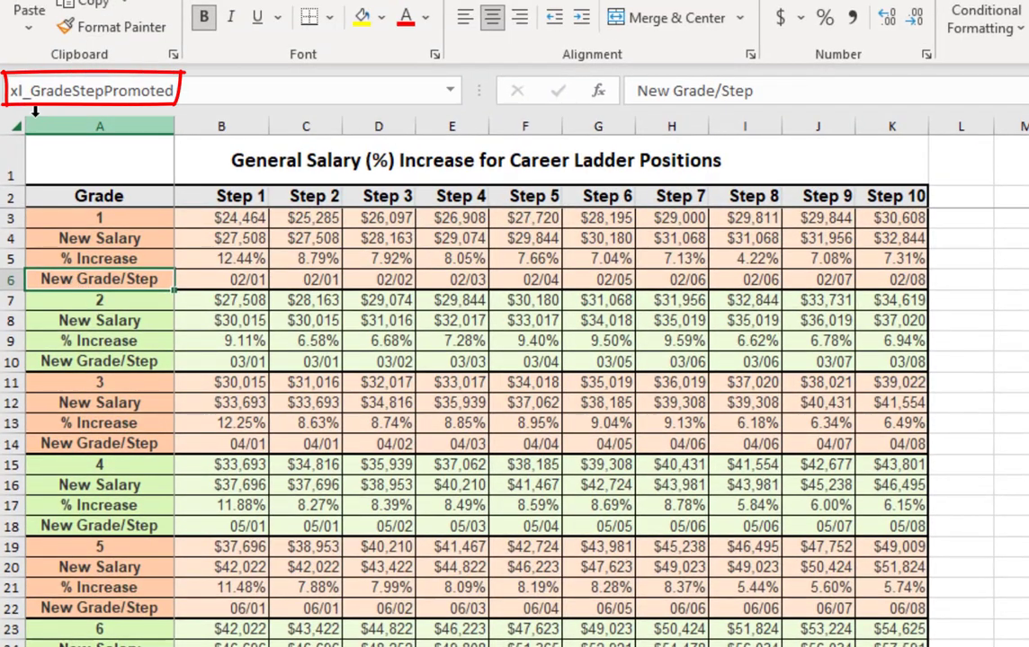
{"action": "left_click", "coordinate": [18, 31]}
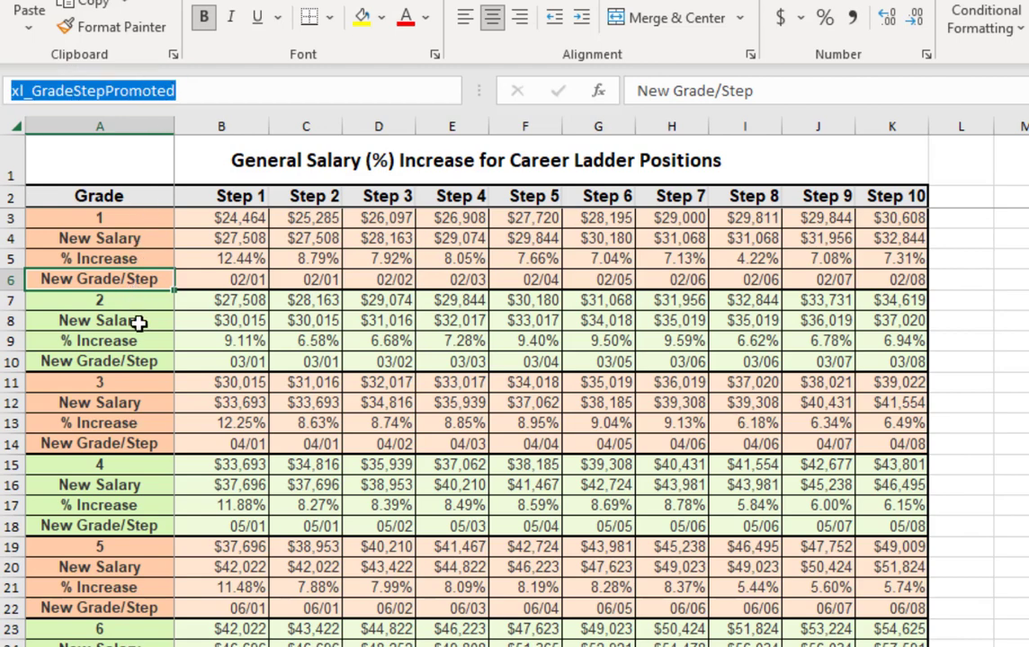
{"action": "left_click", "coordinate": [127, 280]}
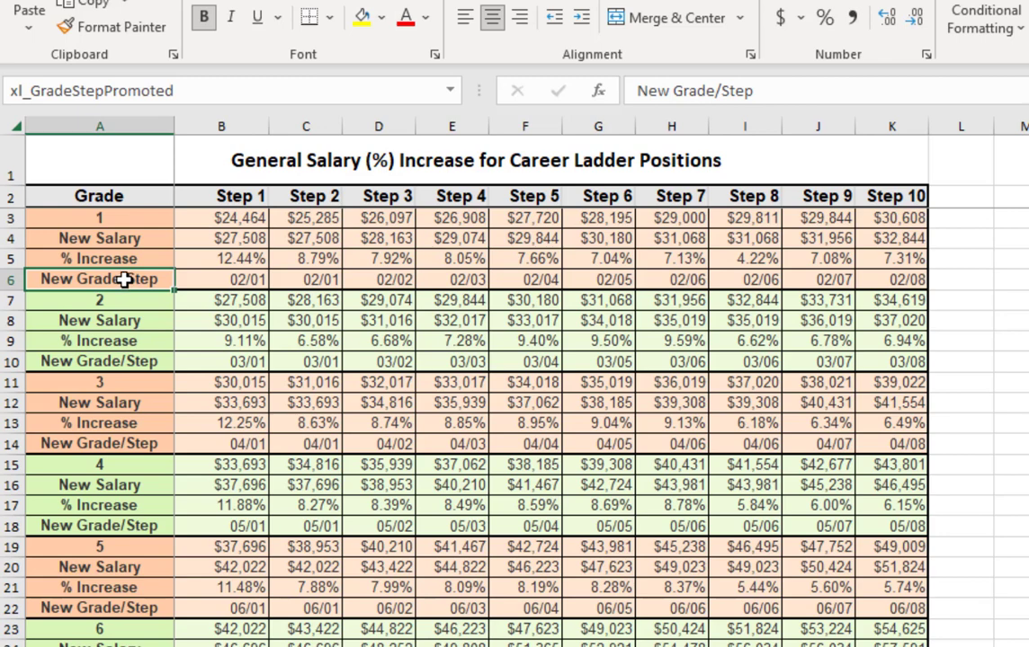
{"action": "left_click", "coordinate": [34, 94]}
{"action": "key", "text": "ctrl+c"}
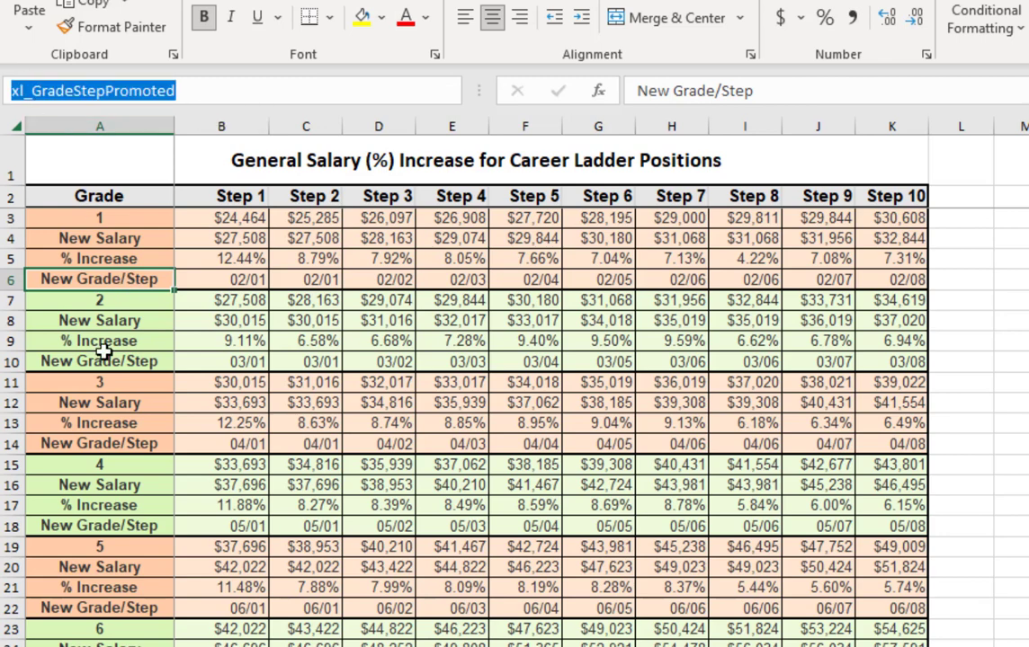
- Enter the formula =OFFSET(xl_GradeStepPromoted,(B2-1)*4,C2) in the employee sheet's cell E2
{"action": "left_click", "coordinate": [185, 643]}
{"action": "left_click", "coordinate": [459, 232]}
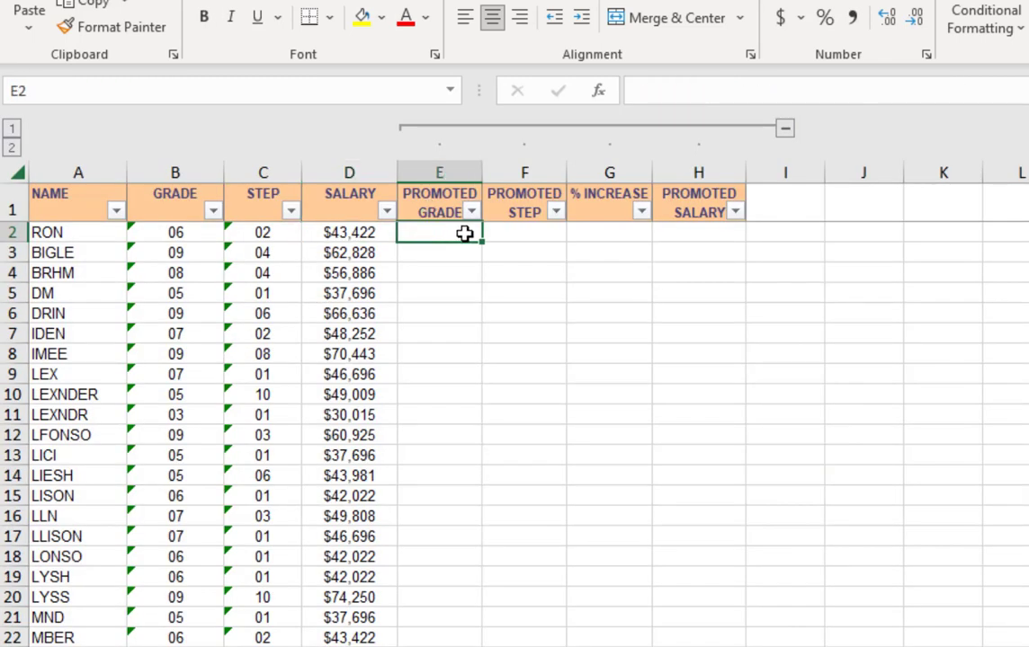
{"action": "left_click", "coordinate": [688, 90]}
{"action": "type", "text": "=OFFSET("}
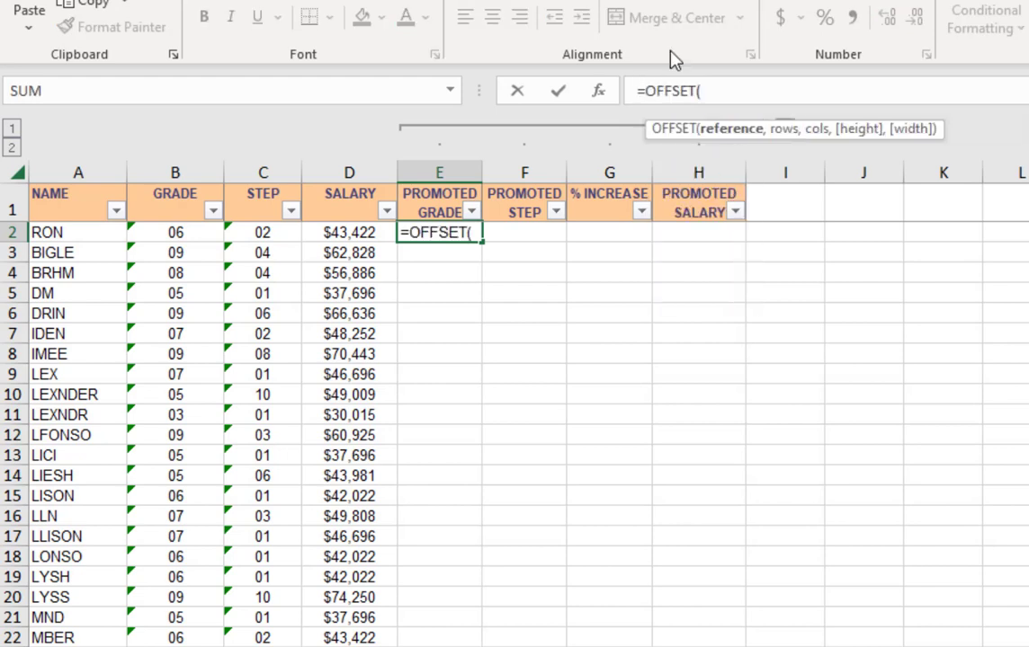
{"action": "key", "text": "ctrl+v"}
{"action": "type", "text": ","}
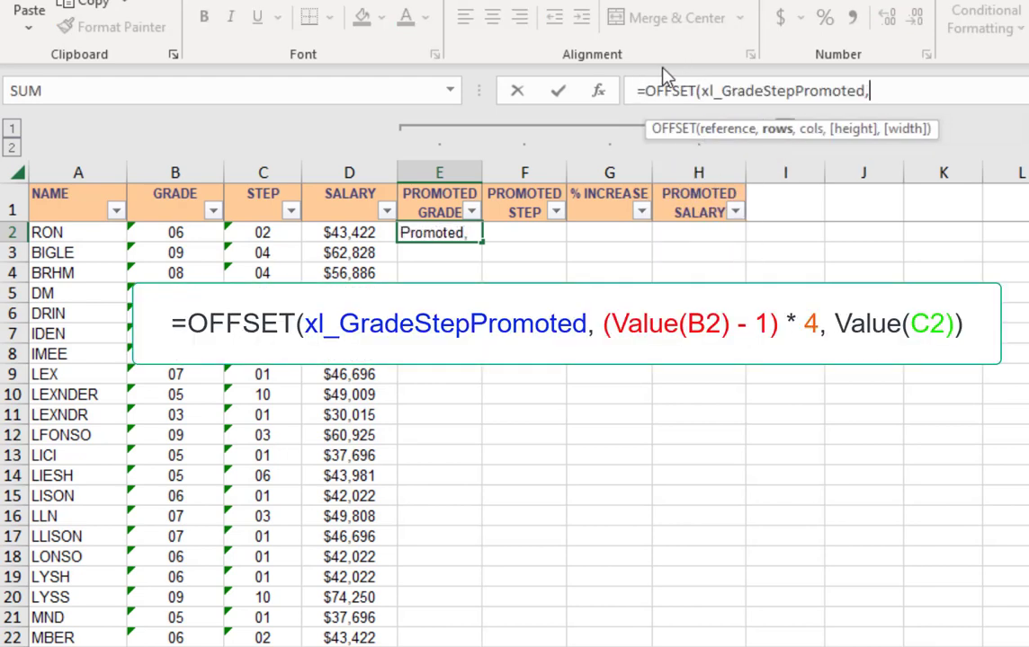
{"action": "type", "text": "("}
{"action": "left_click", "coordinate": [172, 236]}
{"action": "type", "text": "-1)"}
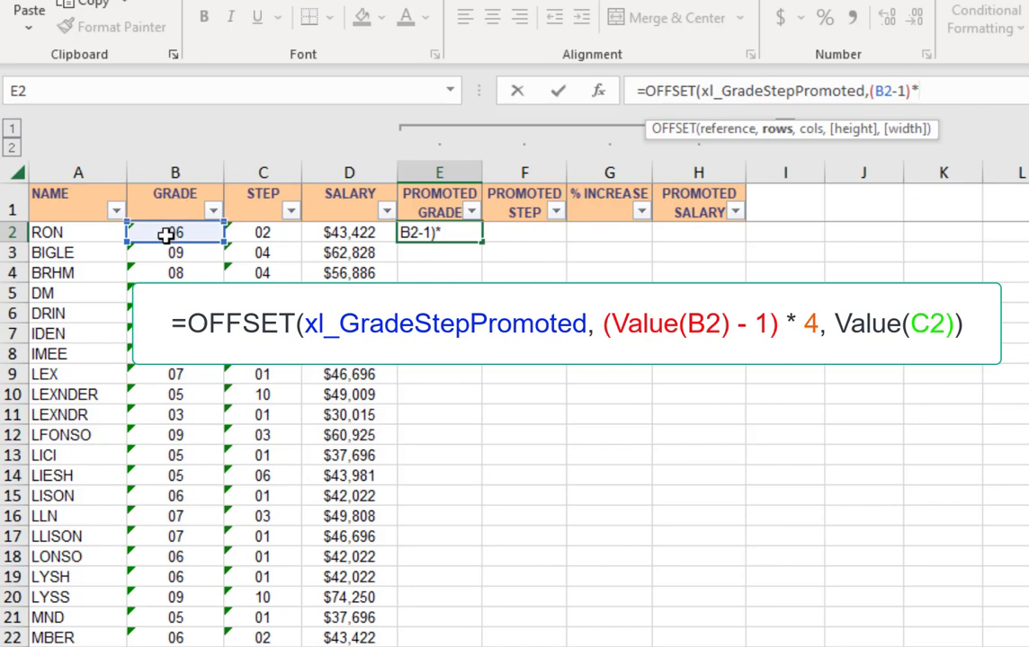
{"action": "type", "text": "*4,"}
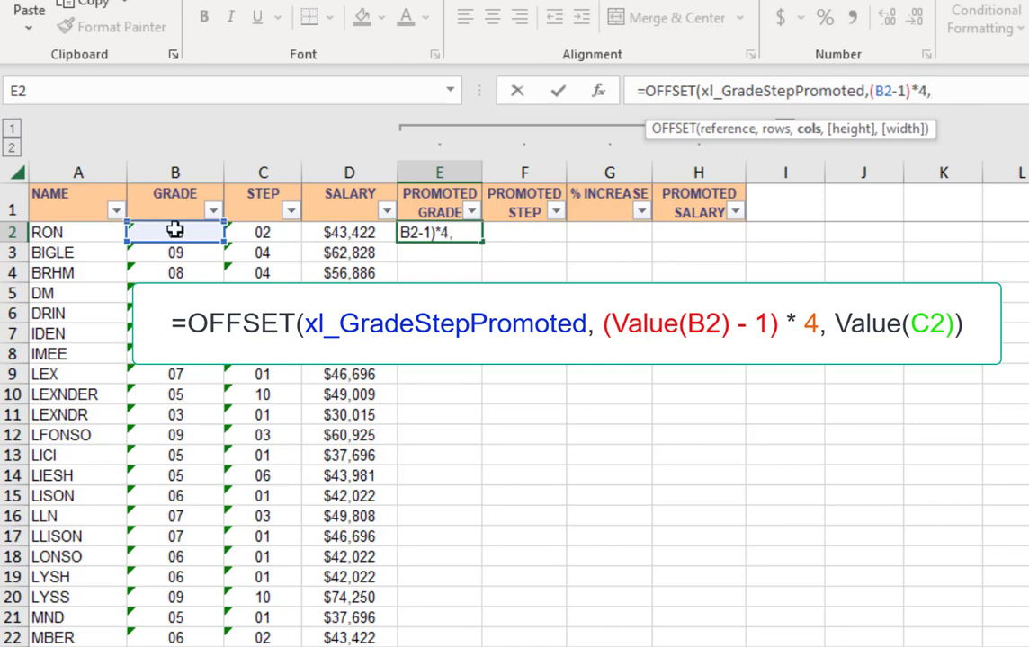
{"action": "left_click", "coordinate": [262, 233]}
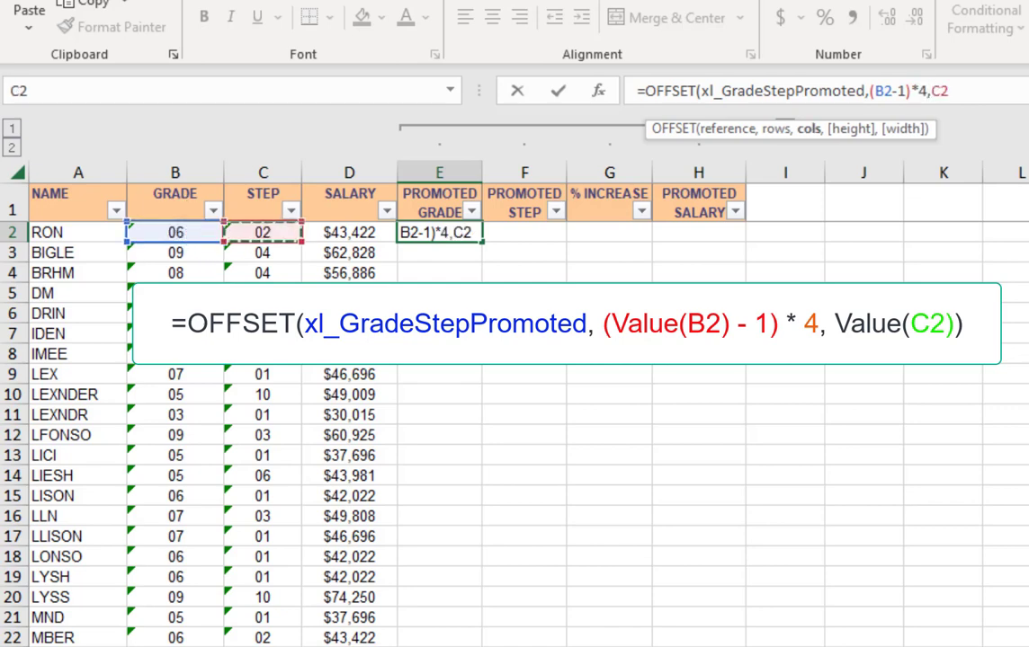
{"action": "type", "text": ")"}
{"action": "key", "text": "Return"}
{"action": "key", "text": "Up"}
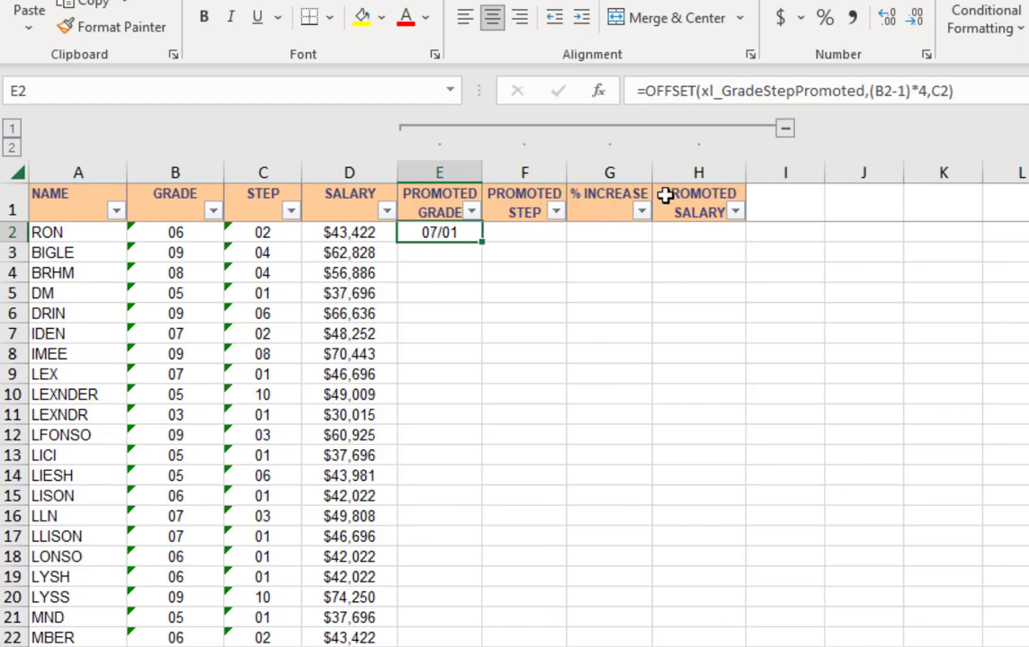
- Wrap E2's OFFSET formula in LEFT with 2 characters and fill it down the PROMOTED GRADE column
{"action": "left_click", "coordinate": [879, 85]}
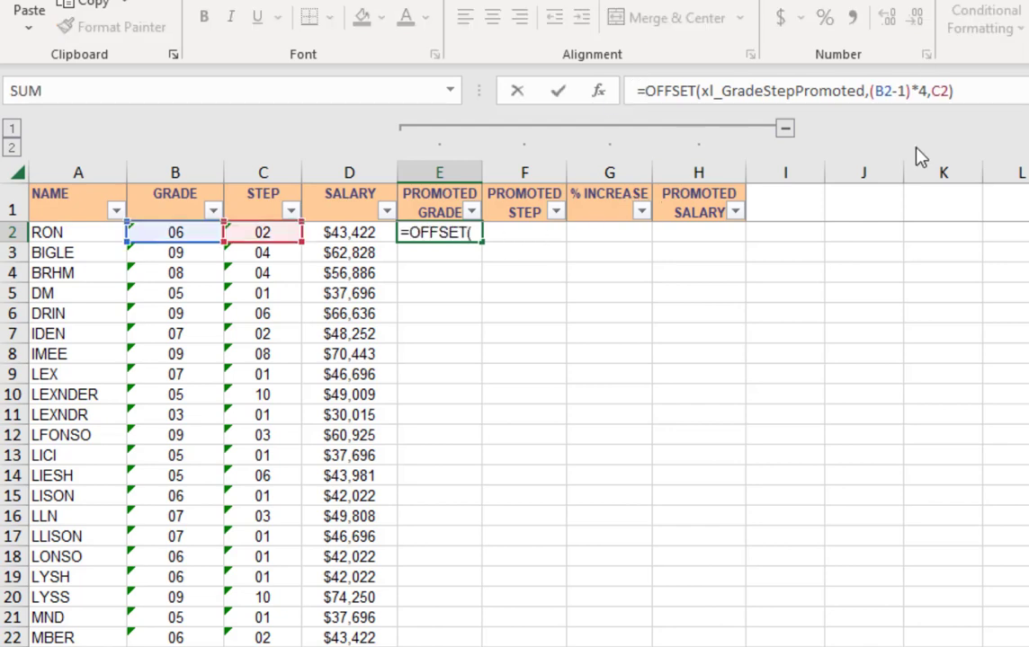
{"action": "type", "text": "Left("}
{"action": "key", "text": "End"}
{"action": "type", "text": ","}
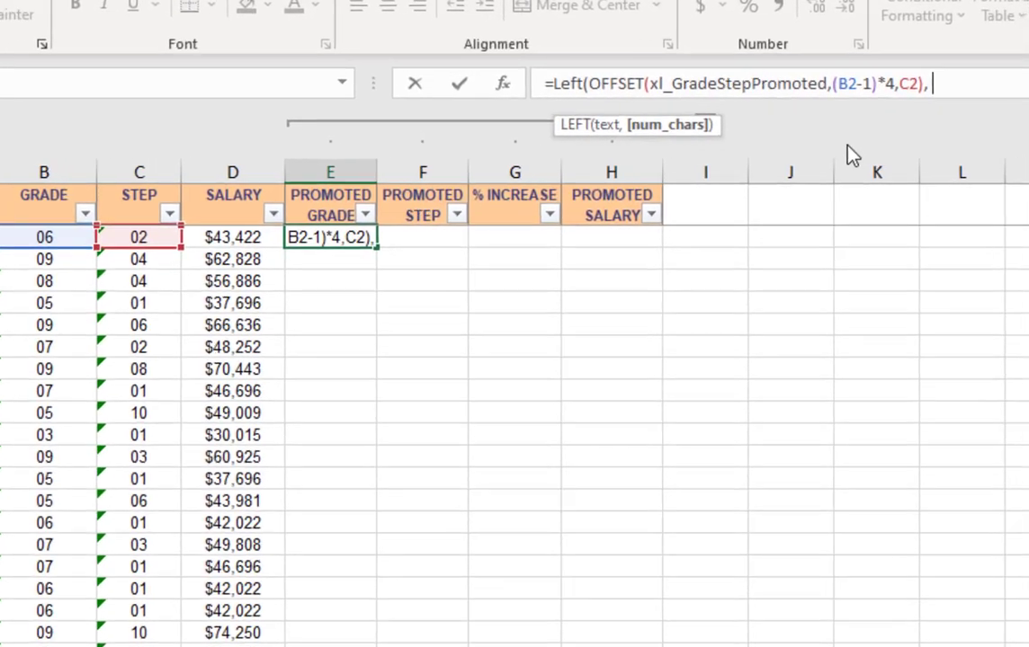
{"action": "type", "text": " 2)"}
{"action": "key", "text": "Return"}
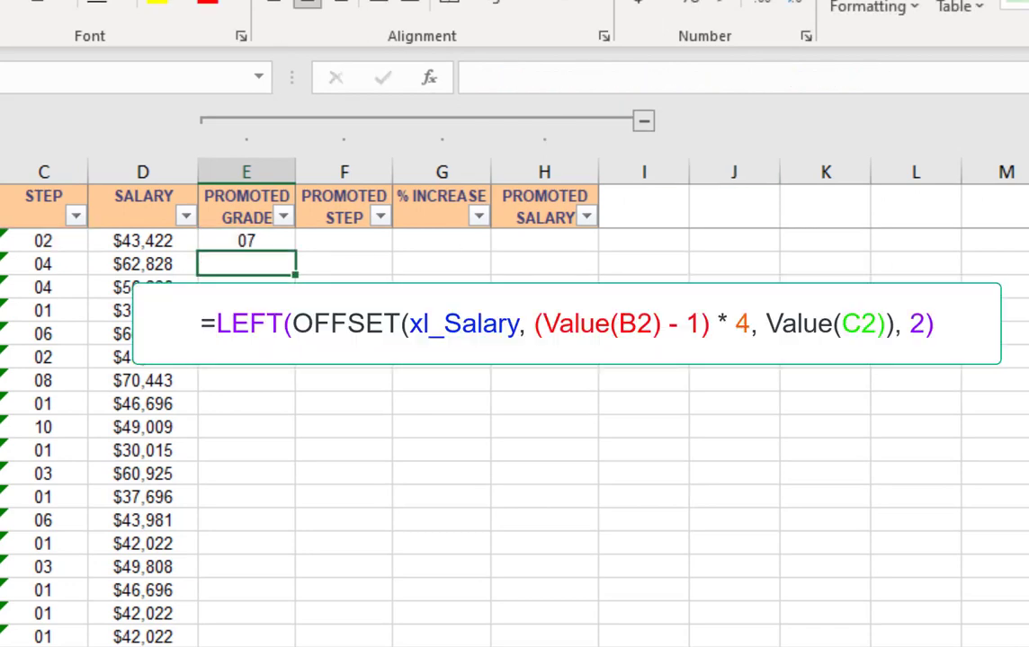
{"action": "left_click", "coordinate": [245, 241]}
{"action": "double_click", "coordinate": [295, 252]}
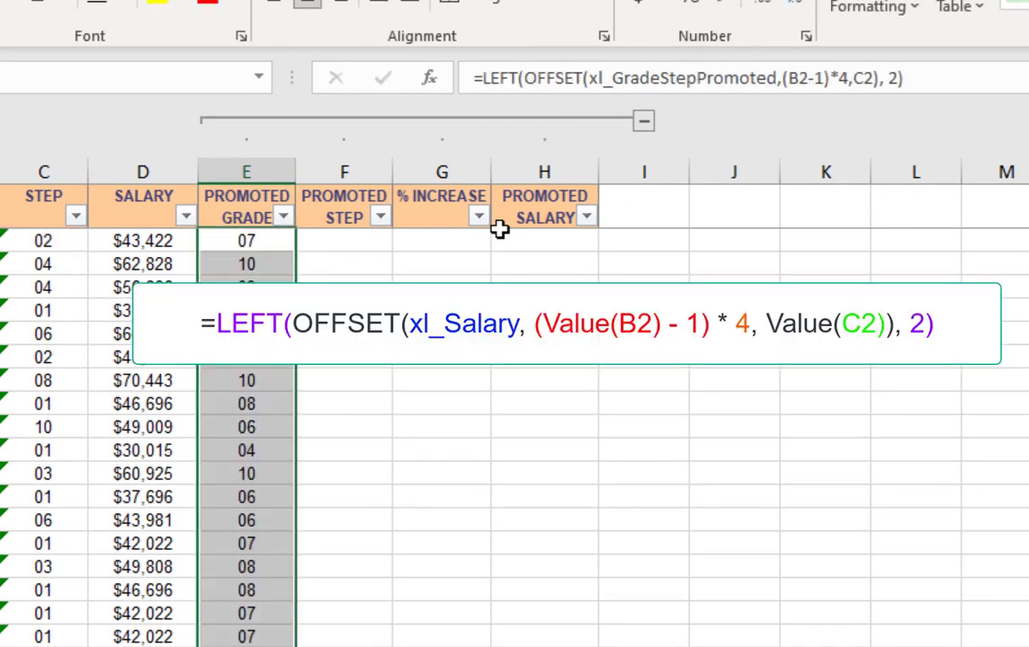
- Enter the PROMOTED GRADE formula in F2 with RIGHT in place of LEFT and fill it down the PROMOTED STEP column
{"action": "left_click", "coordinate": [335, 240]}
{"action": "left_click", "coordinate": [473, 75]}
{"action": "key", "text": "ctrl+v"}
{"action": "double_click", "coordinate": [501, 76]}
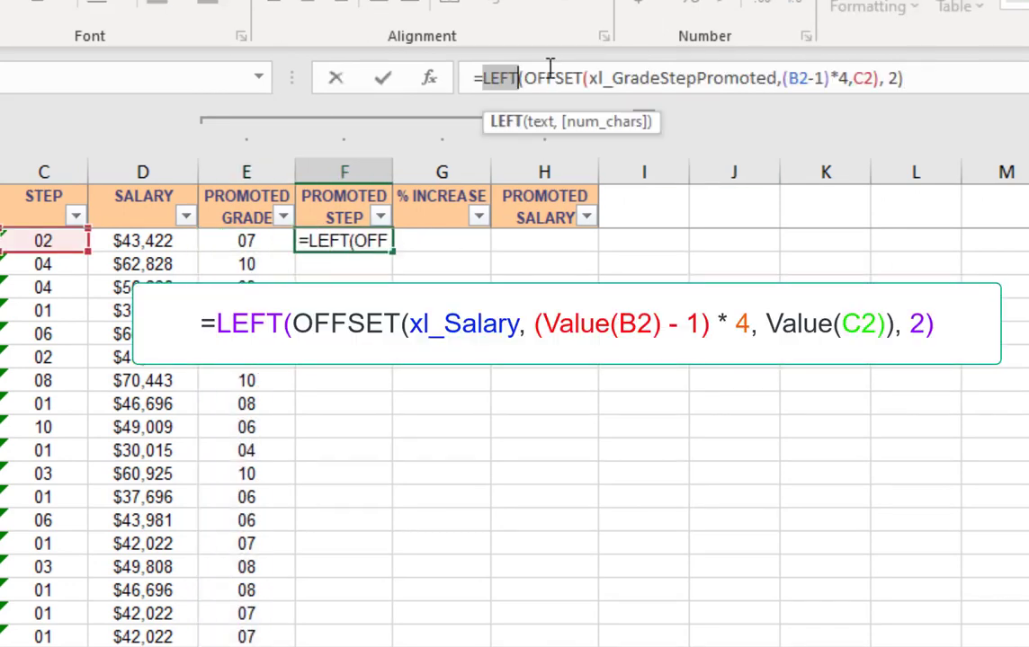
{"action": "type", "text": "RIGHT"}
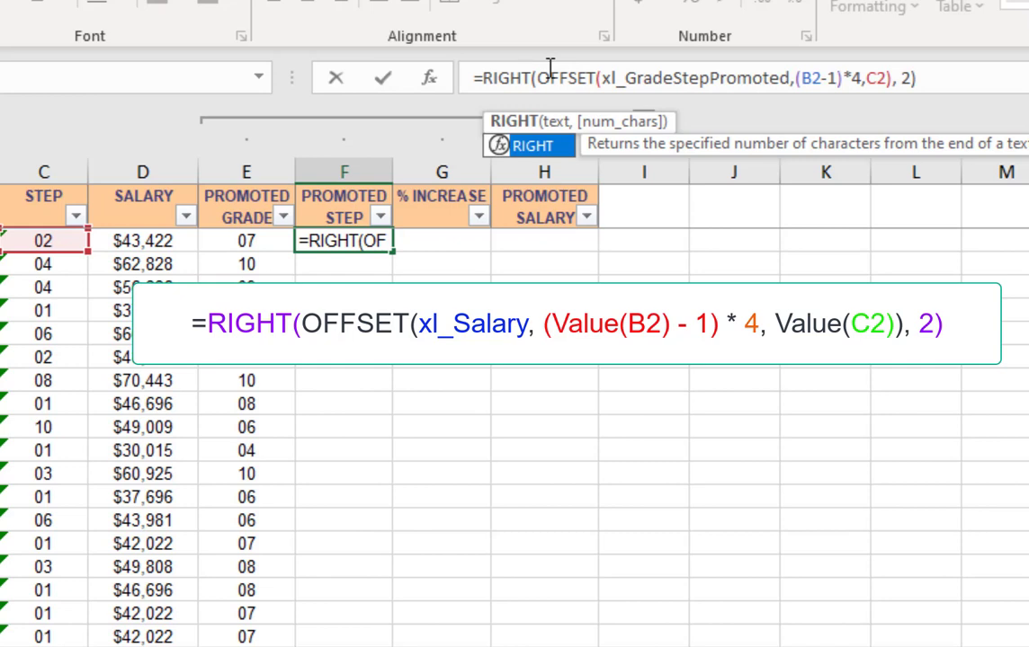
{"action": "key", "text": "Return"}
- Copy the cell name xl_PromotionPct from grade 1's % Increase label in the salary table
{"action": "left_click", "coordinate": [436, 241]}
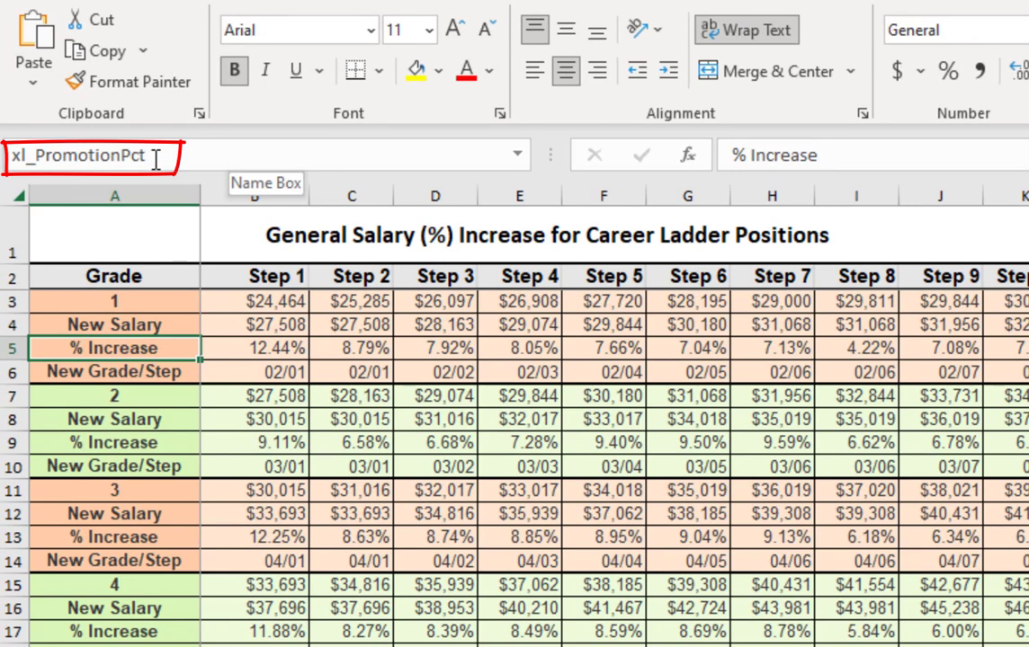
{"action": "left_click", "coordinate": [155, 159]}
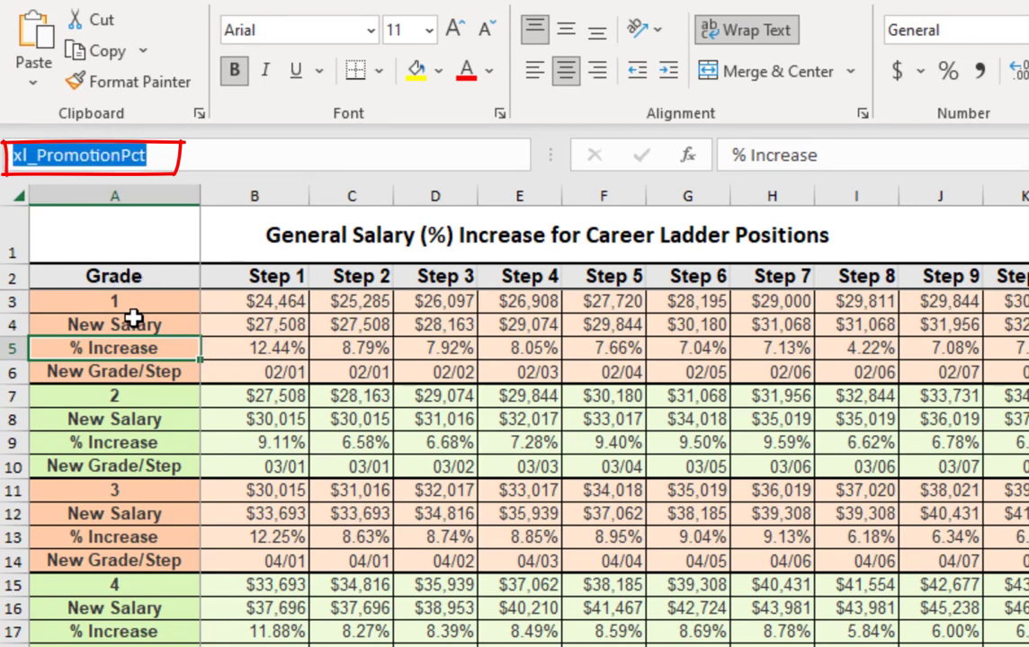
{"action": "key", "text": "Escape"}
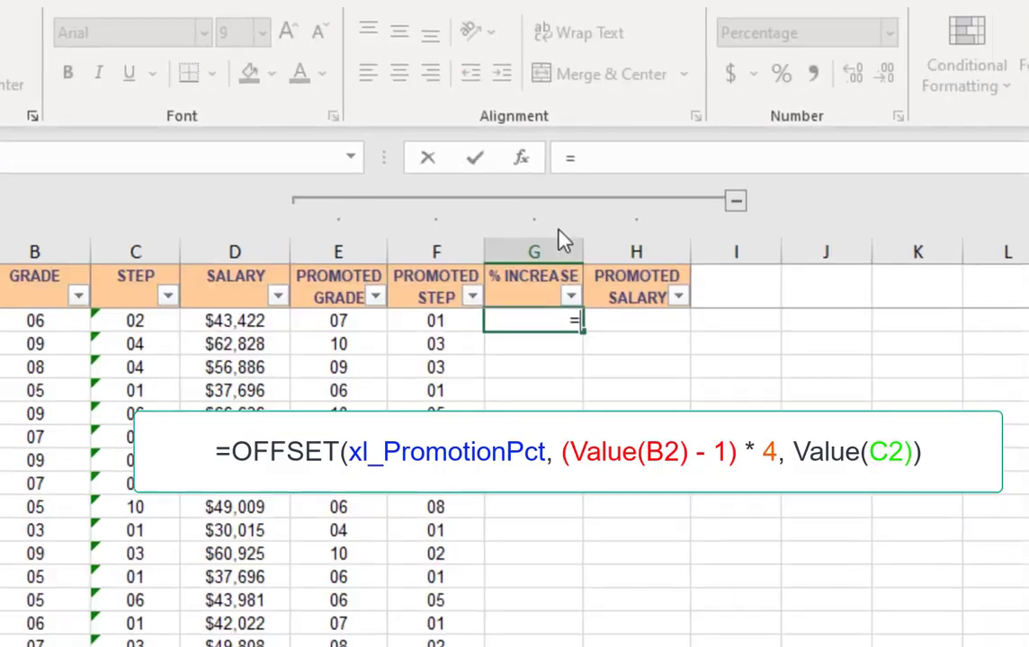
- Enter the formula =OFFSET(xl_PromotionPct,(B2-1) * 4,C2) in G2 and fill it down the % INCREASE column
{"action": "type", "text": "FFSET(xl_PromotionPct"}
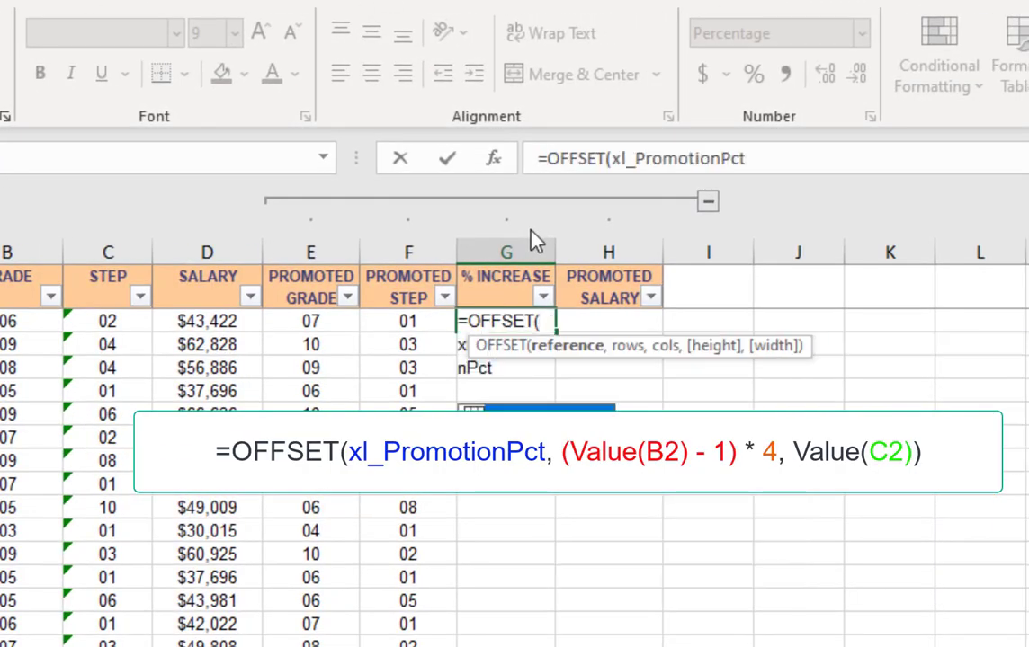
{"action": "type", "text": ",("}
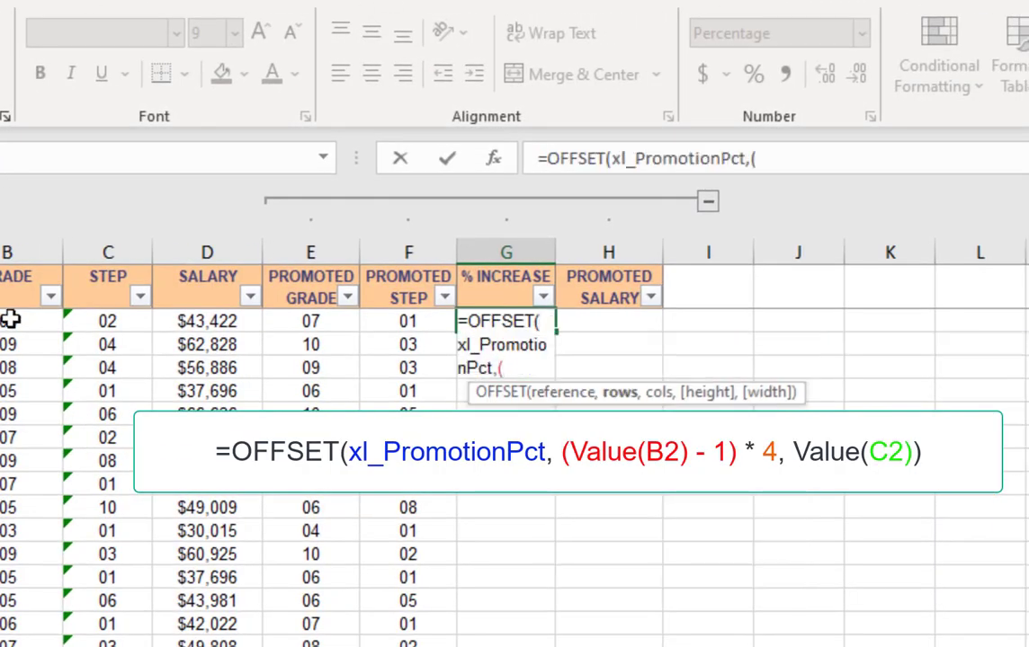
{"action": "left_click", "coordinate": [10, 319]}
{"action": "type", "text": "-1)"}
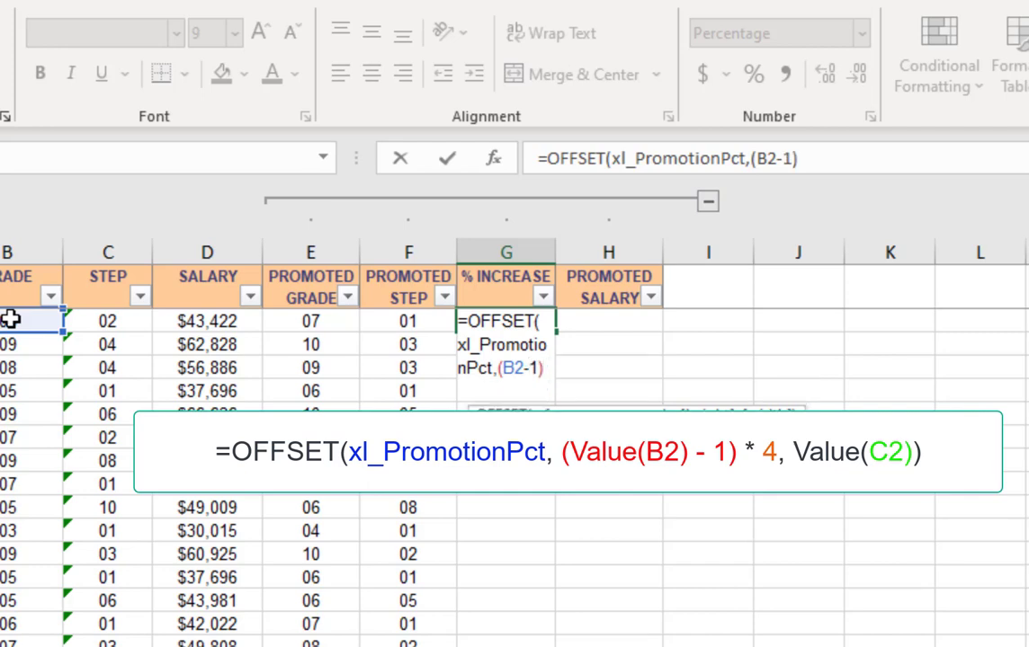
{"action": "type", "text": " * 4,"}
{"action": "left_click", "coordinate": [107, 321]}
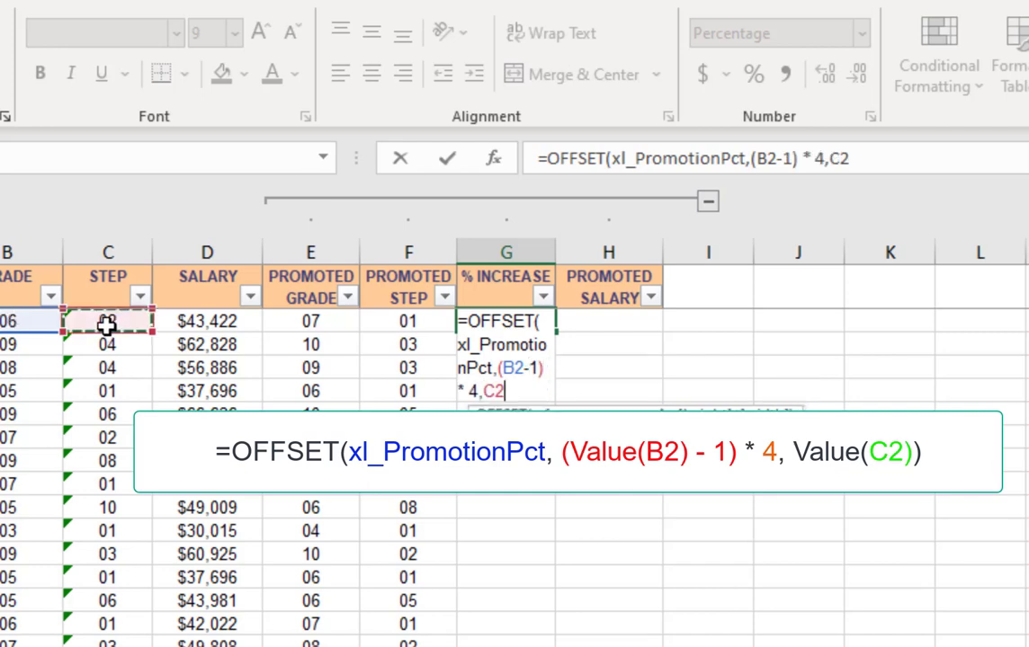
{"action": "type", "text": ")"}
{"action": "key", "text": "Return"}
{"action": "left_click", "coordinate": [508, 324]}
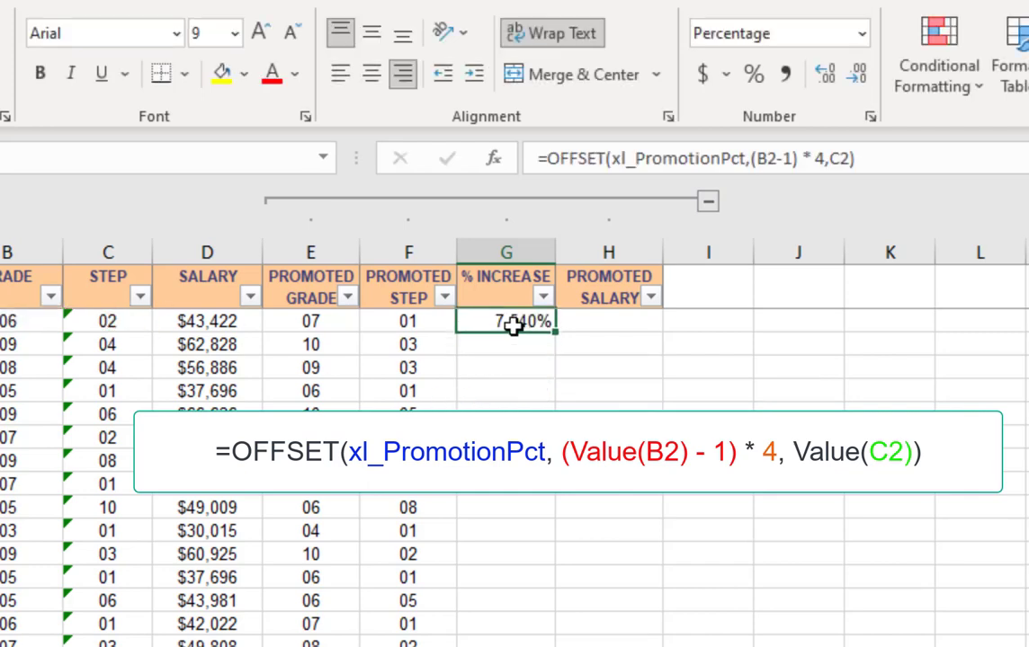
{"action": "double_click", "coordinate": [554, 332]}
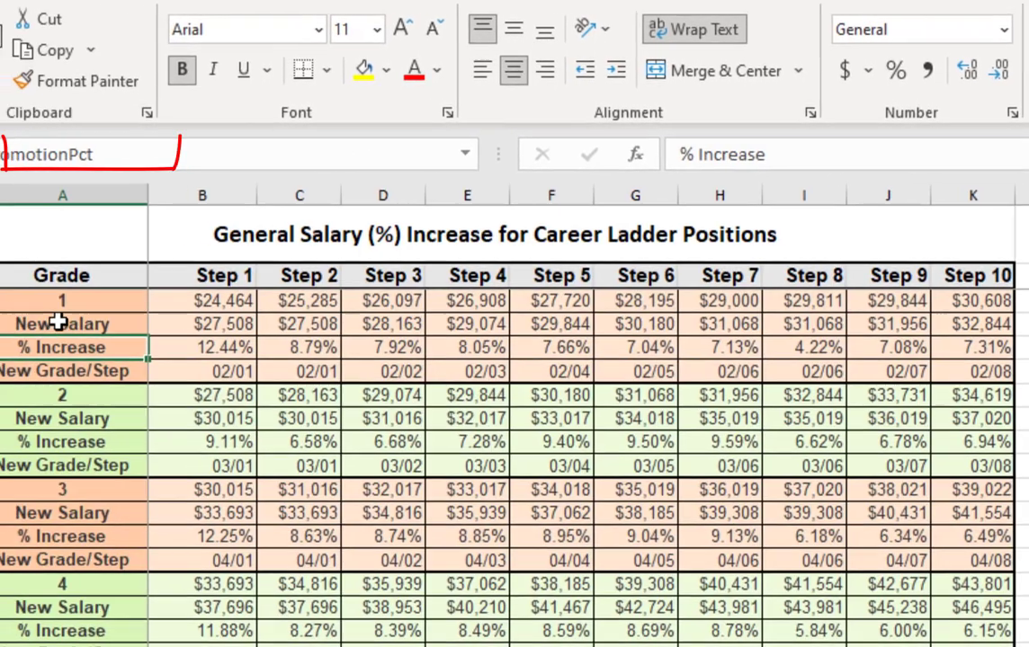
- Get the cell name of grade 1's New Salary label, enter =OFFSET(xl_SalaryPromoted,(B2-1) * 4, C2) in H2 and fill it down the PROMOTED SALARY column
{"action": "left_click", "coordinate": [56, 323]}
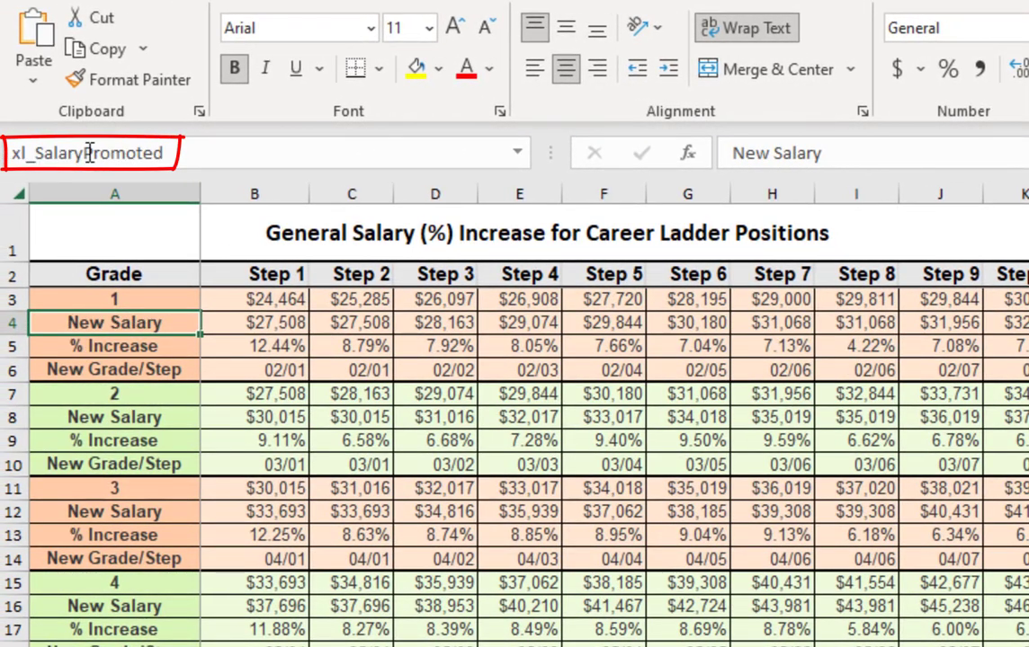
{"action": "left_click", "coordinate": [32, 154]}
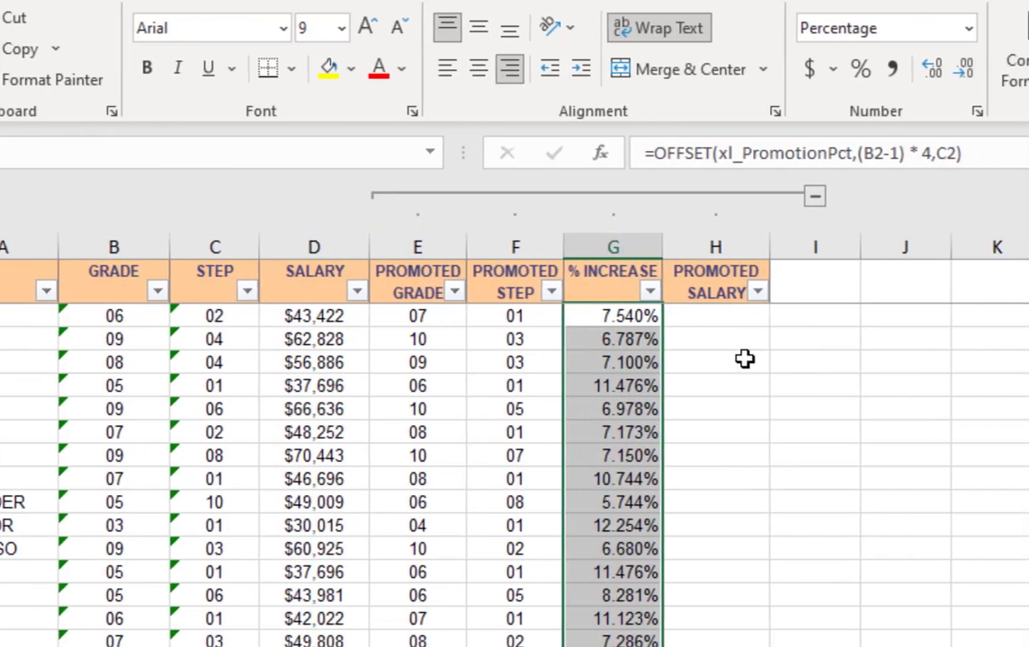
{"action": "left_click", "coordinate": [708, 316]}
{"action": "type", "text": "="}
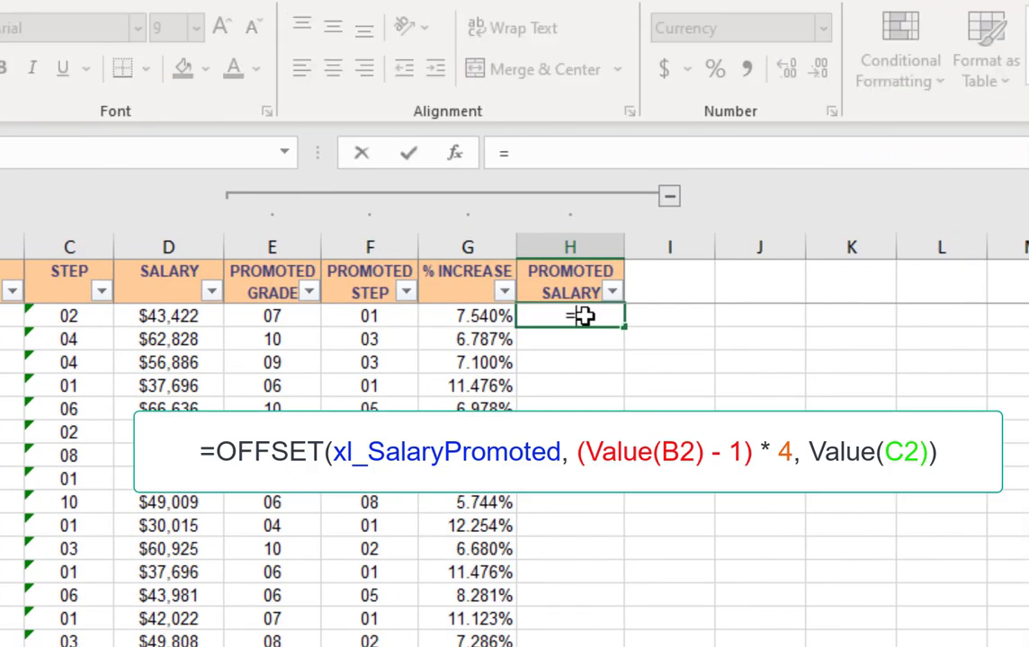
{"action": "type", "text": "OFFSET(xl_SalaryPromoted,("}
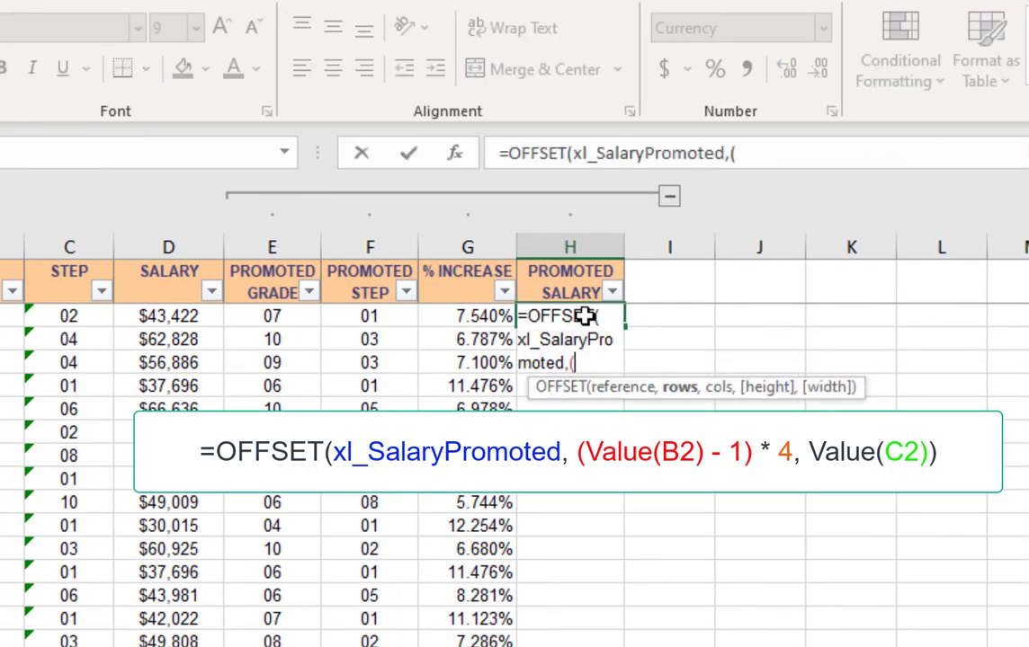
{"action": "left_click", "coordinate": [12, 315]}
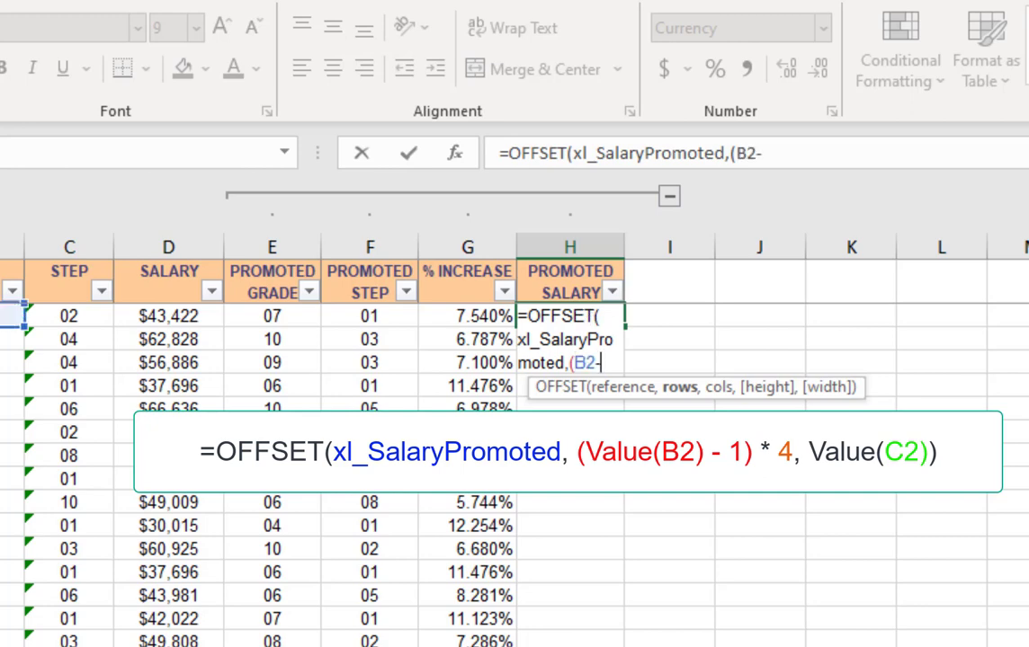
{"action": "type", "text": "-1) * "}
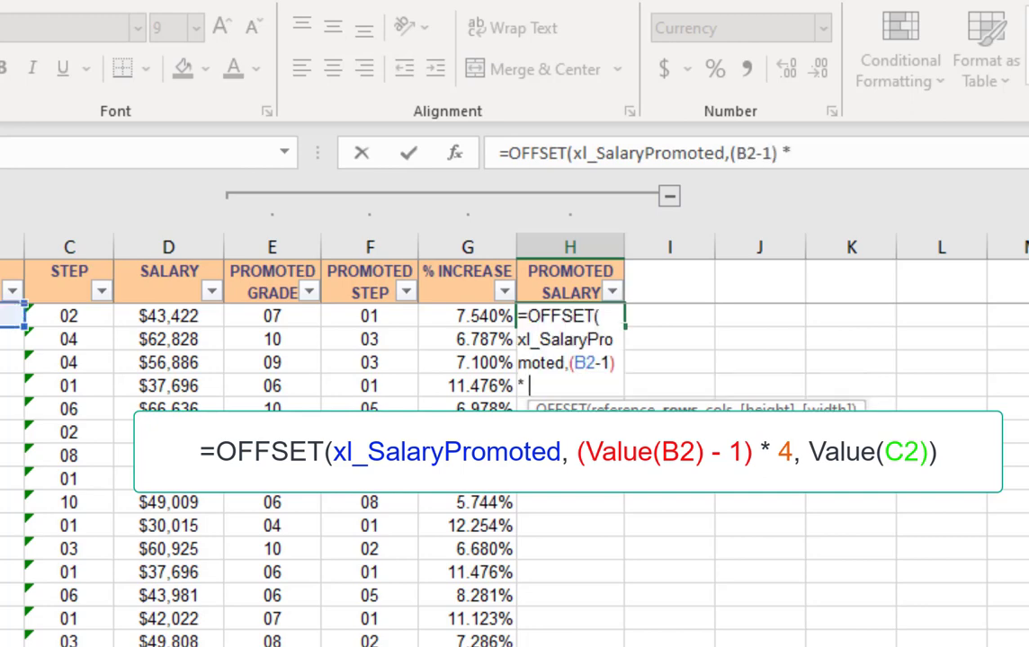
{"action": "type", "text": "4,"}
{"action": "left_click", "coordinate": [50, 319]}
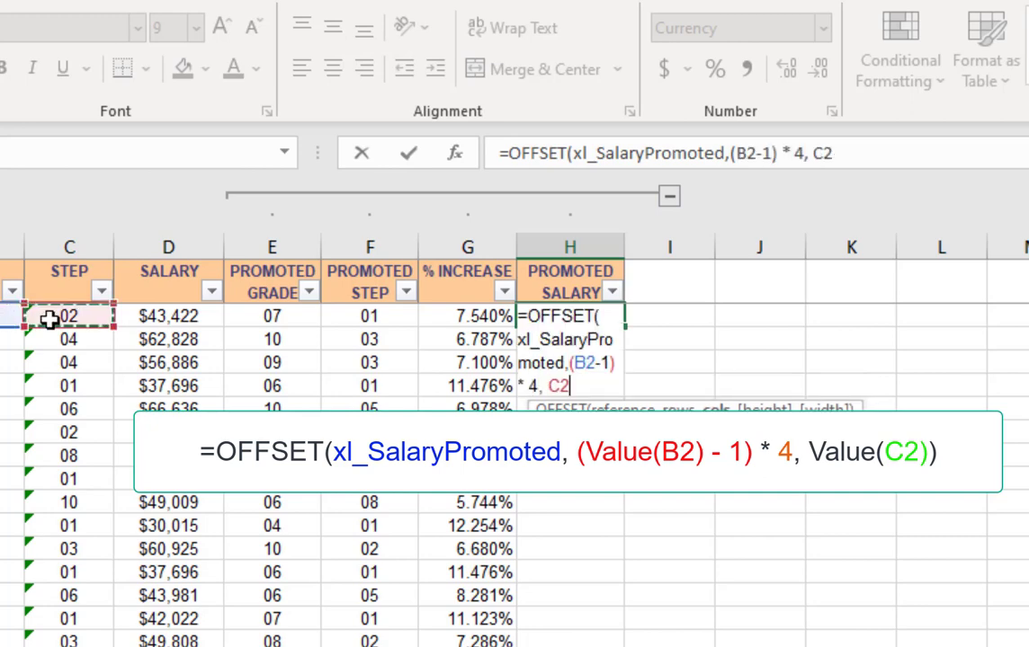
{"action": "type", "text": ")"}
{"action": "key", "text": "Return"}
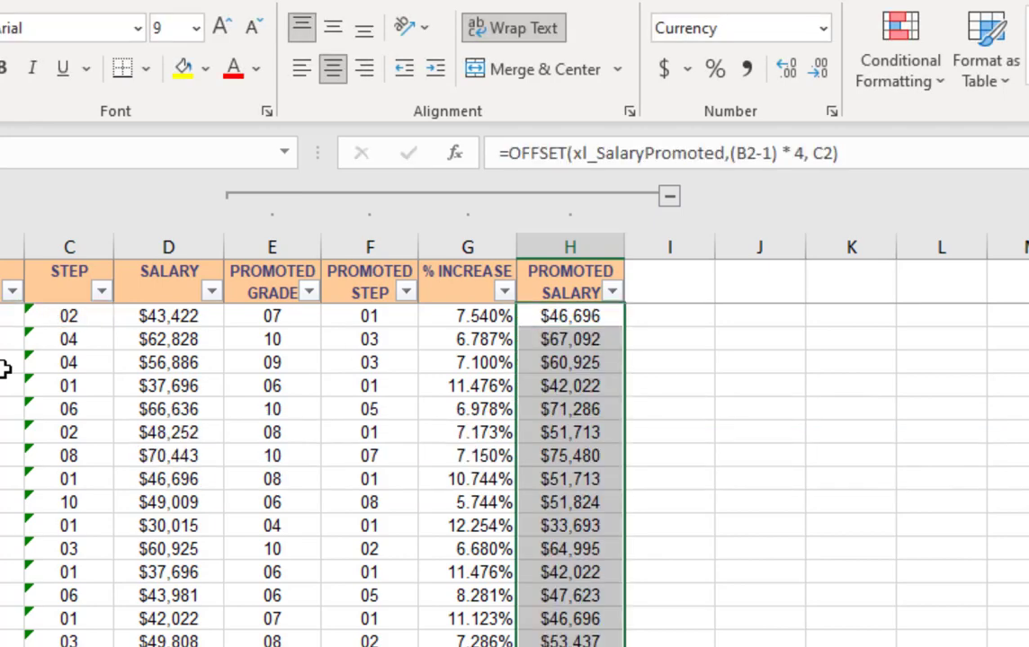
- Check the first employee's promoted grade, step and salary against grade 6 step 2's New Salary and grade 7 step 1's salary in the Salary Increase Table
{"action": "left_click_drag", "start_coordinate": [264, 317], "coordinate": [358, 317]}
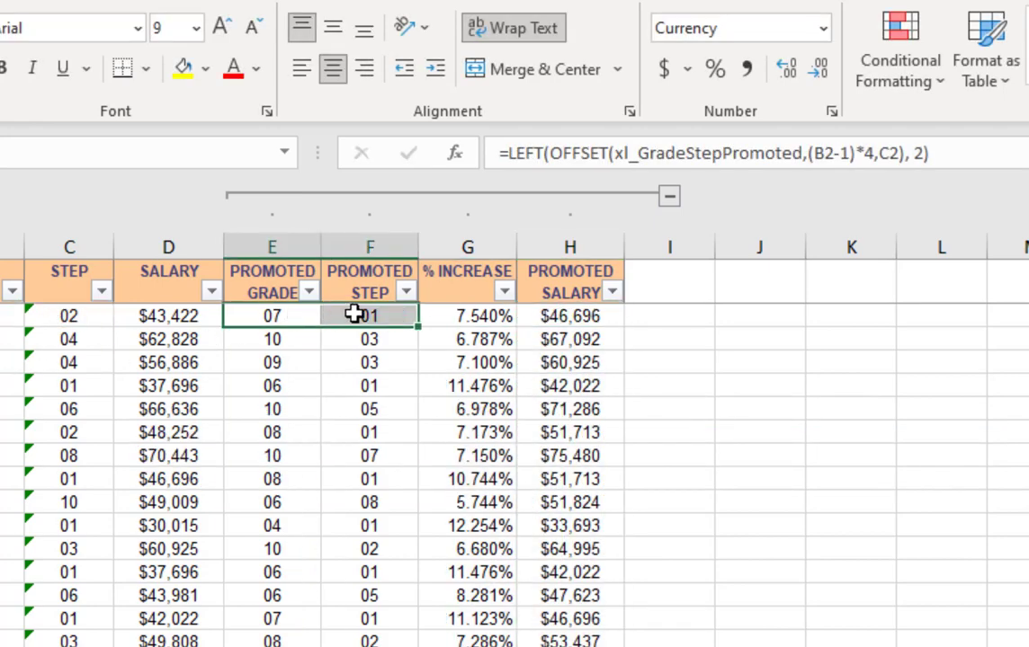
{"action": "left_click", "coordinate": [536, 320]}
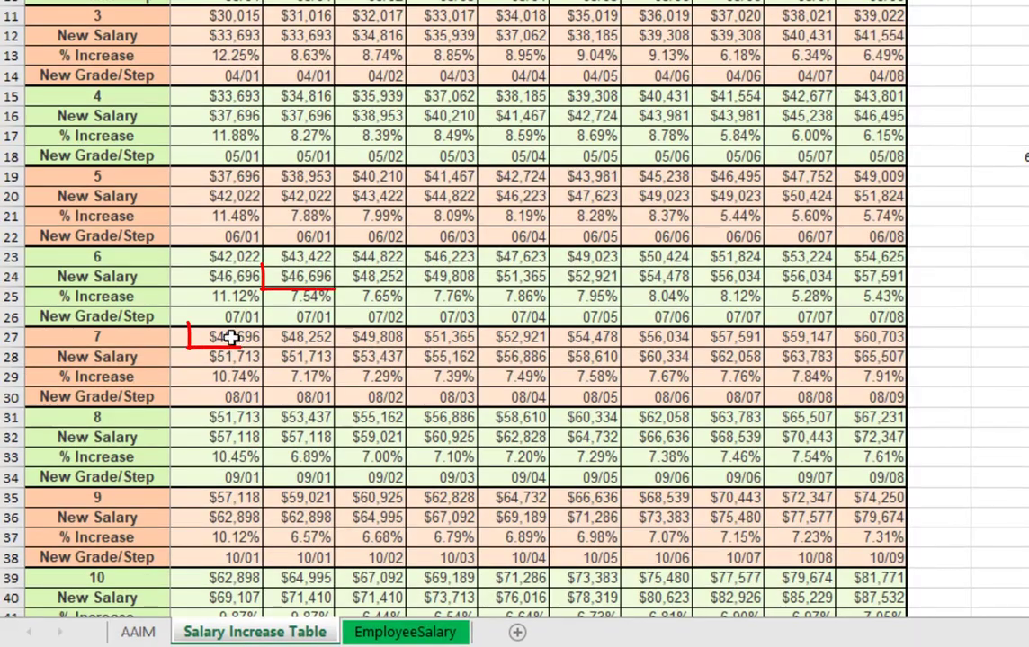
{"action": "left_click", "coordinate": [231, 337]}
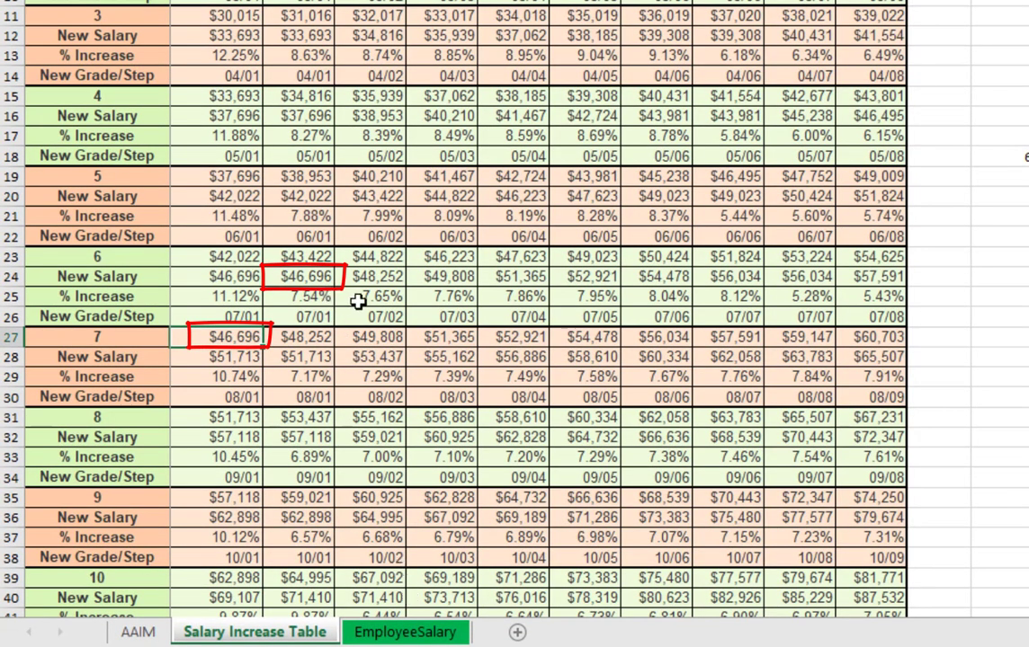
{"action": "left_click", "coordinate": [324, 279]}
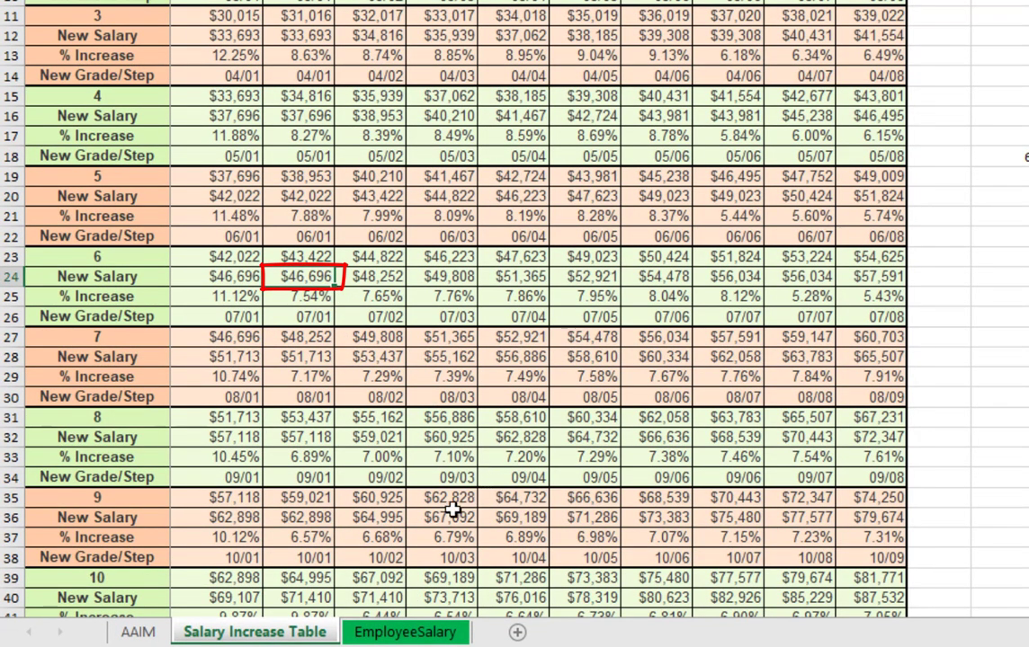
{"action": "left_click", "coordinate": [232, 334]}
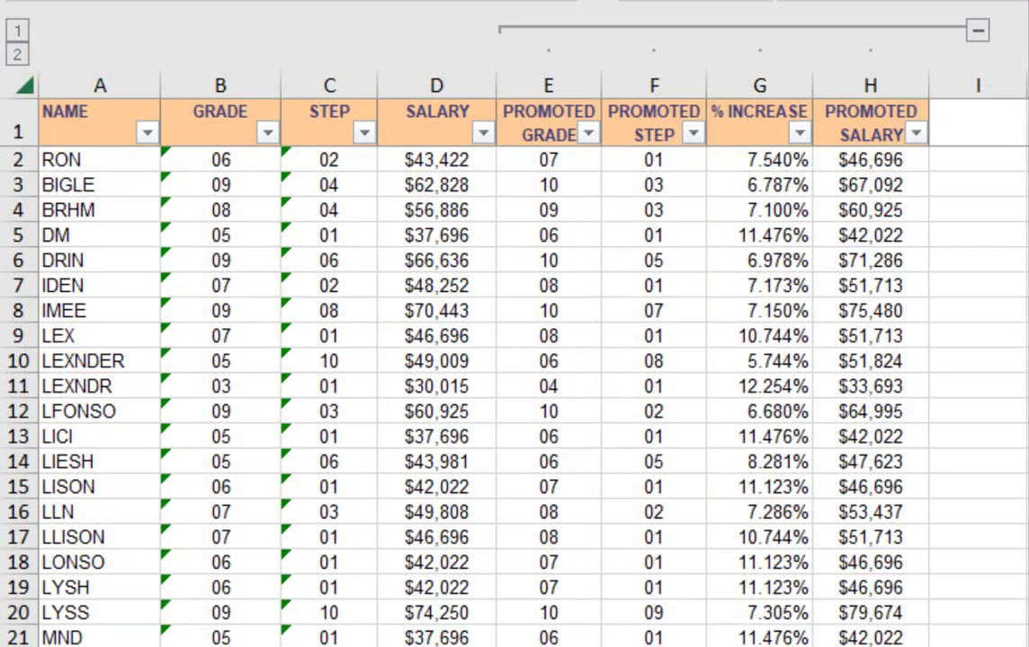